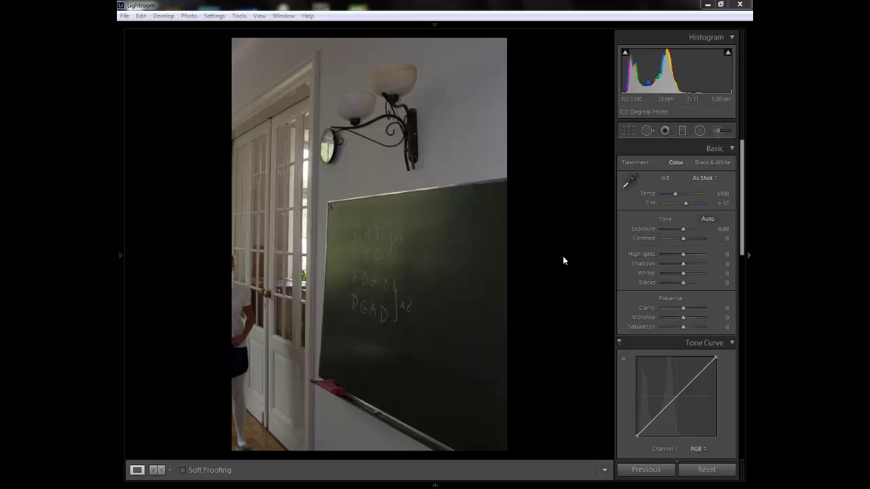
- Straighten the photo by aligning it to the vertical edge of the door frame, rotating it to −1.31
{"action": "left_click", "coordinate": [630, 132]}
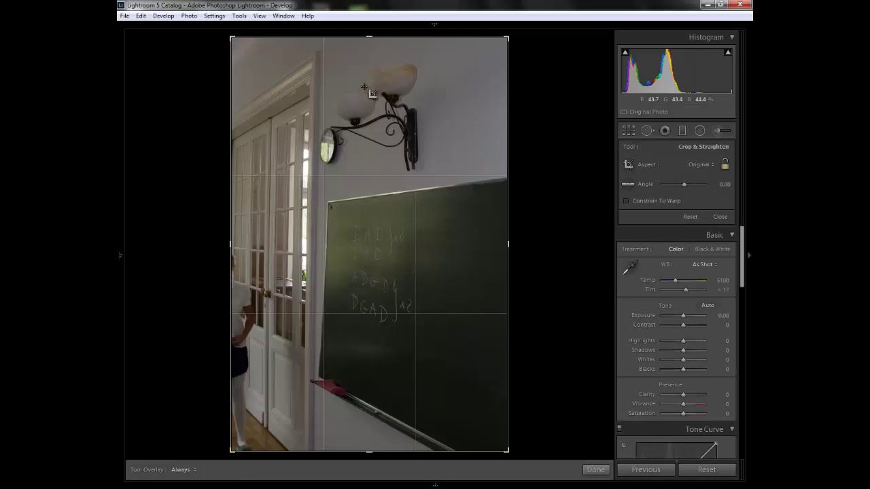
{"action": "left_click", "coordinate": [629, 184]}
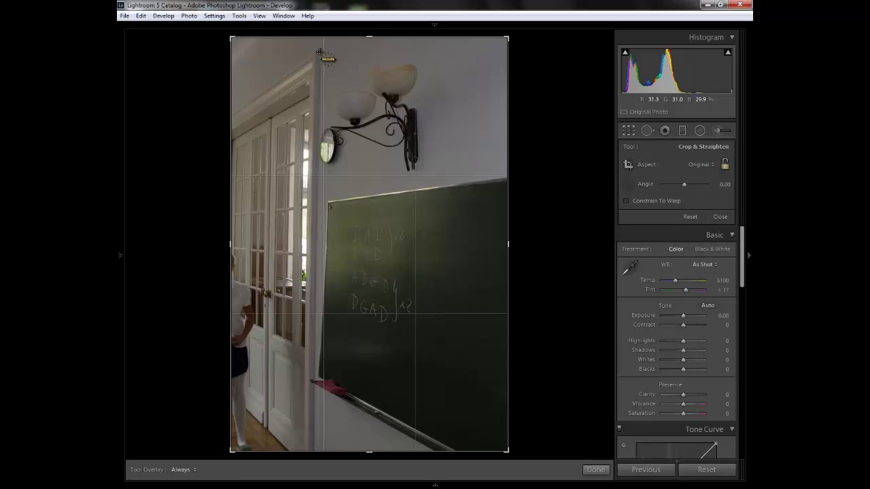
{"action": "left_click_drag", "start_coordinate": [320, 51], "coordinate": [310, 458]}
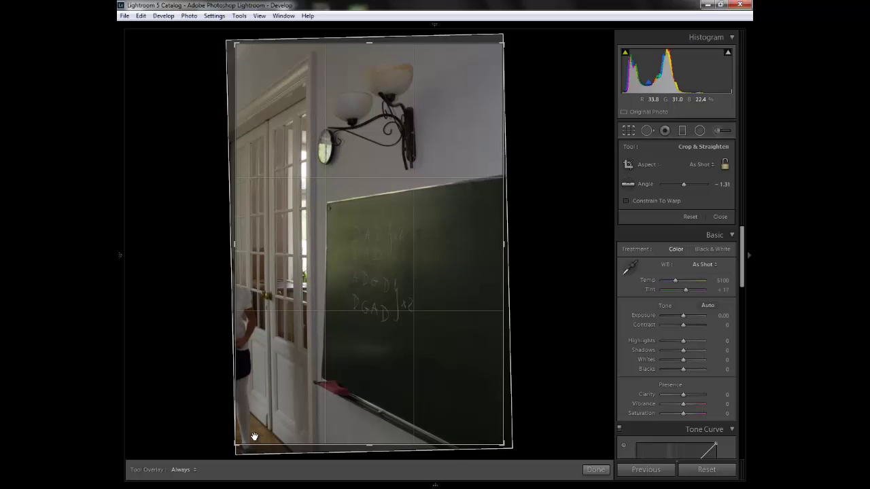
{"action": "mouse_move", "coordinate": [236, 443]}
{"action": "left_mouse_down"}
{"action": "mouse_move", "coordinate": [259, 429]}
{"action": "mouse_move", "coordinate": [246, 437]}
{"action": "left_mouse_up"}
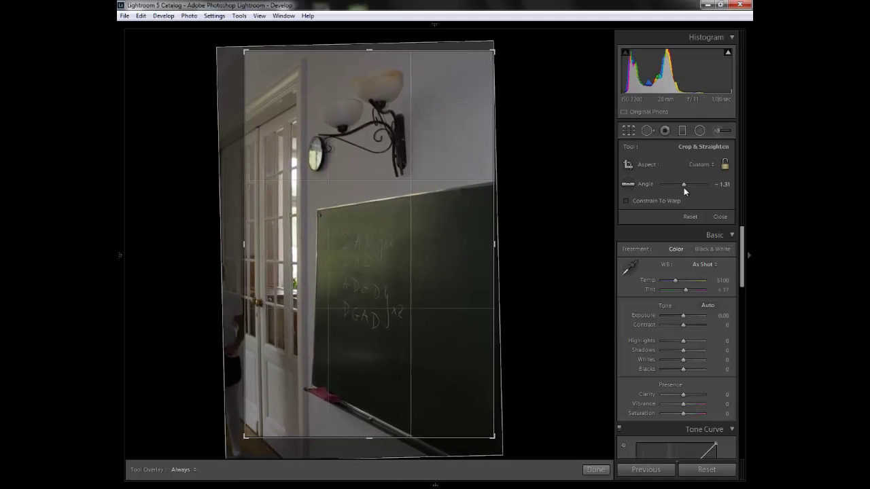
{"action": "left_click", "coordinate": [711, 165]}
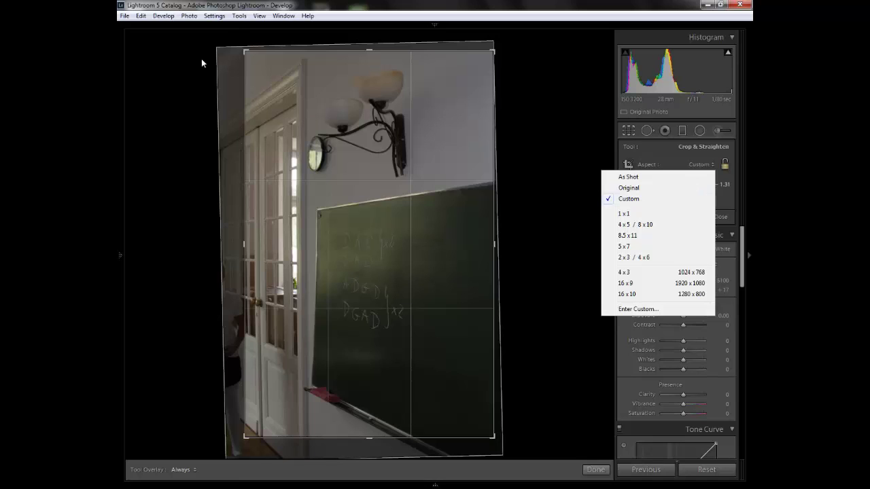
{"action": "left_click", "coordinate": [639, 187]}
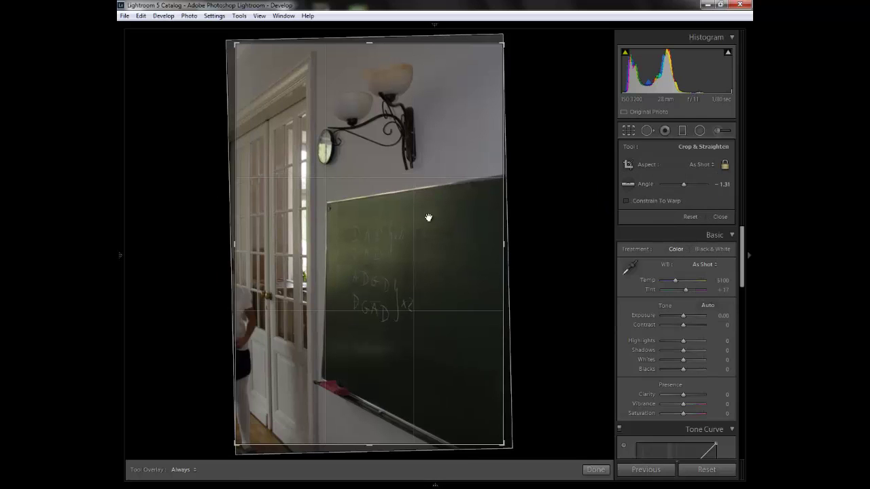
- Crop the photo tighter at the As Shot aspect, reposition it to leave out the person by the door, and apply the crop
{"action": "mouse_move", "coordinate": [231, 449]}
{"action": "left_mouse_down"}
{"action": "mouse_move", "coordinate": [249, 423]}
{"action": "mouse_move", "coordinate": [246, 454]}
{"action": "left_mouse_up"}
{"action": "left_click", "coordinate": [704, 166]}
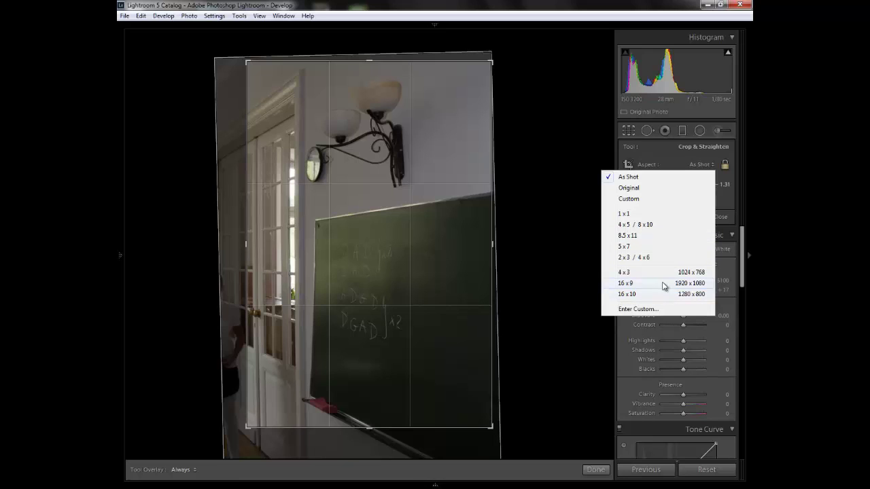
{"action": "left_click", "coordinate": [717, 160]}
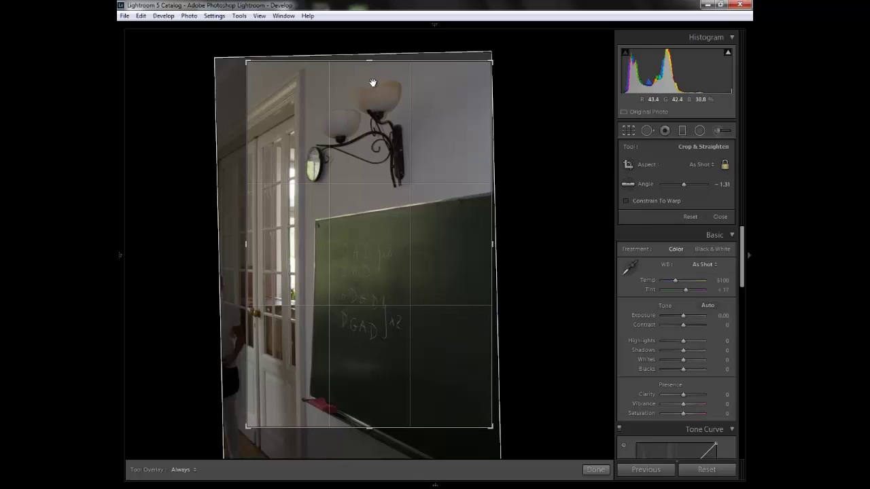
{"action": "left_click_drag", "start_coordinate": [373, 95], "coordinate": [374, 100]}
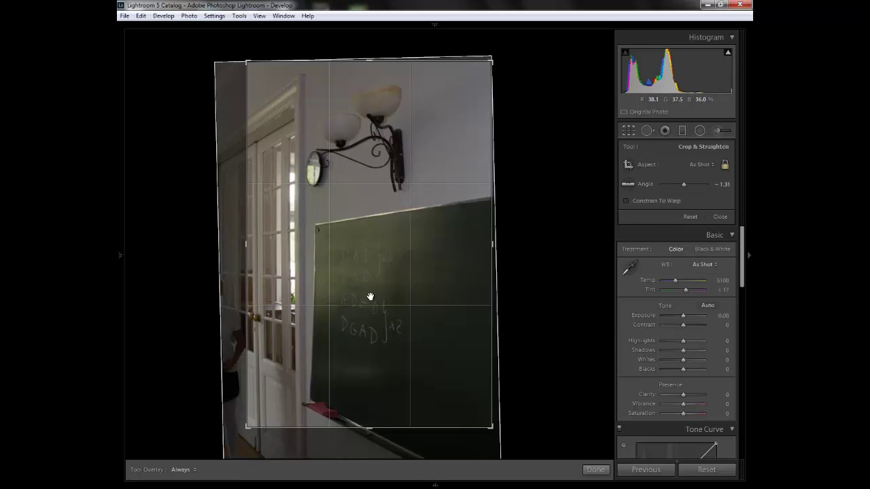
{"action": "left_click_drag", "start_coordinate": [384, 224], "coordinate": [349, 239]}
{"action": "left_click_drag", "start_coordinate": [358, 248], "coordinate": [306, 237]}
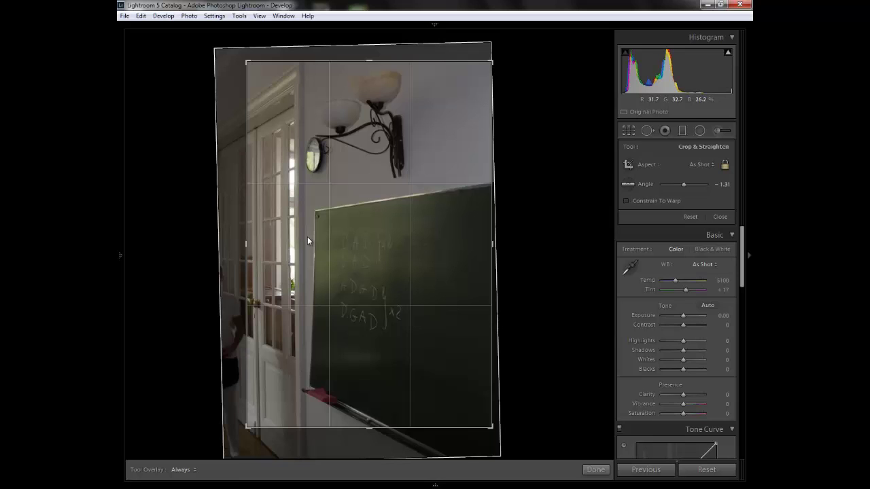
{"action": "left_click_drag", "start_coordinate": [308, 236], "coordinate": [306, 233]}
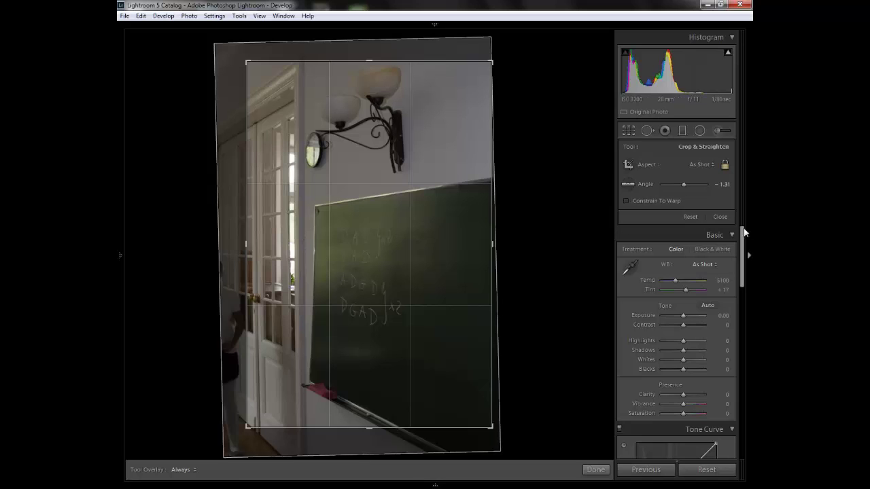
{"action": "left_click", "coordinate": [719, 216]}
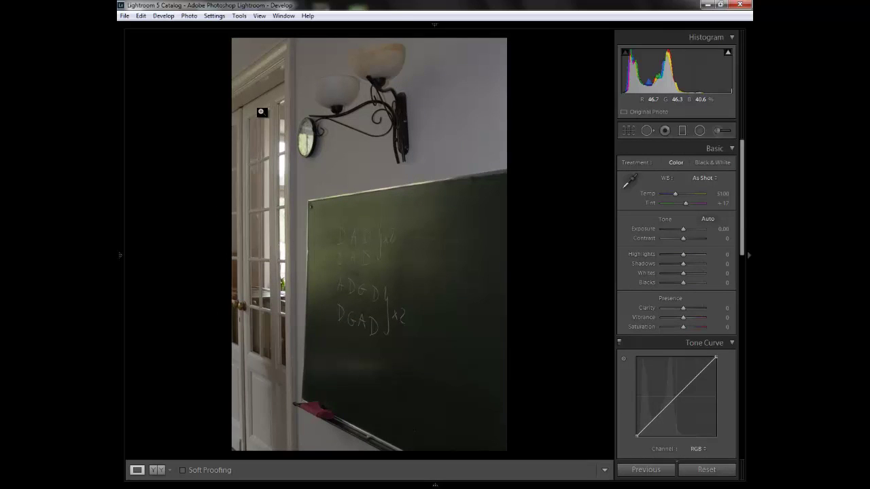
- Straighten the cropped photo again along the door frame's edge to an angle of −1.03 and apply it
{"action": "left_click", "coordinate": [629, 130]}
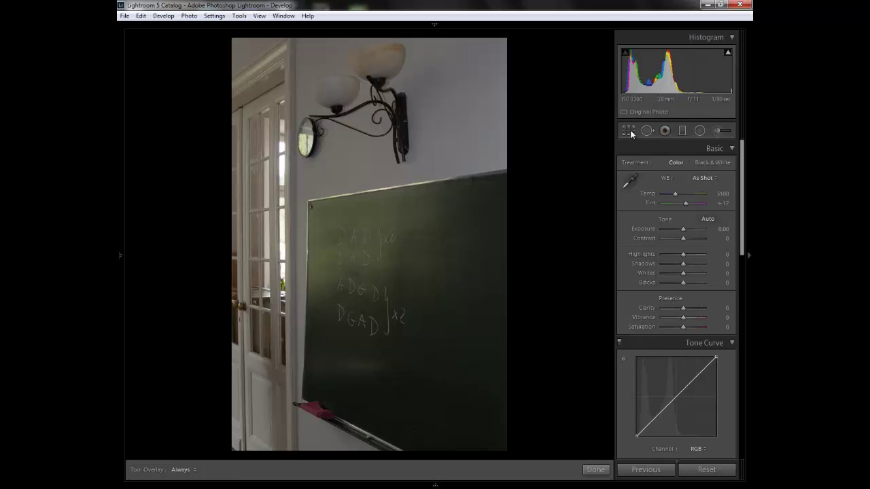
{"action": "left_click", "coordinate": [634, 184]}
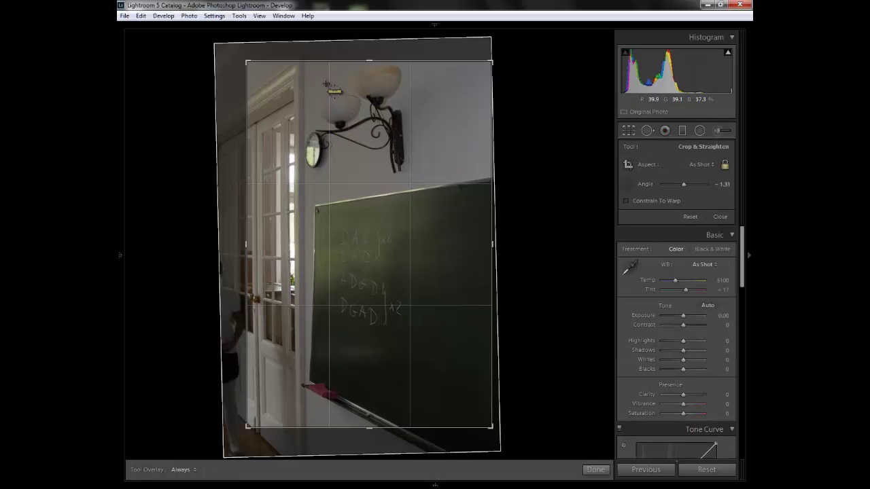
{"action": "left_click_drag", "start_coordinate": [304, 77], "coordinate": [305, 459]}
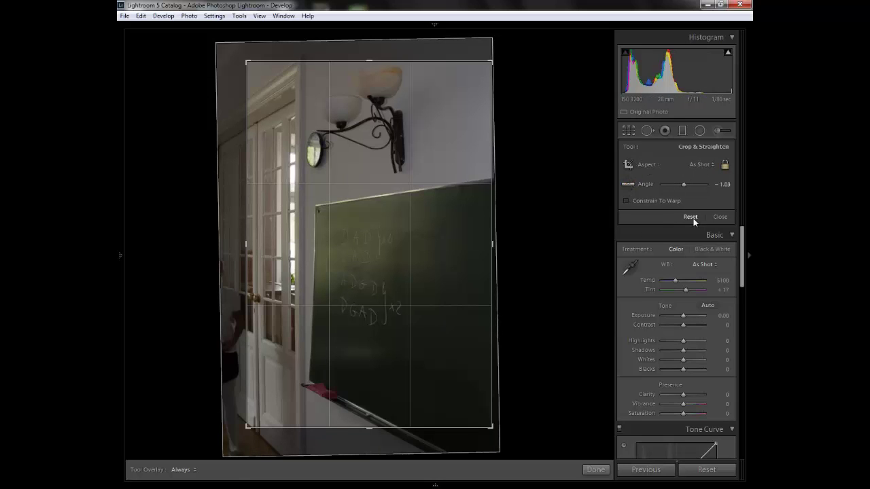
{"action": "left_click", "coordinate": [717, 218]}
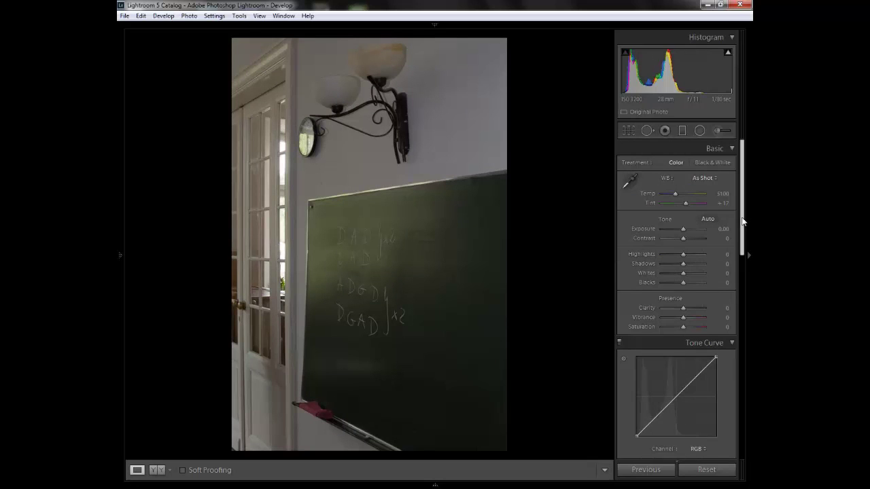
- Enable lens profile corrections using the Sigma 28-300mm profile and turn on chromatic aberration removal
{"action": "scroll", "coordinate": [742, 236], "scroll_direction": "down", "scroll_amount": 1}
{"action": "left_click_drag", "start_coordinate": [742, 237], "coordinate": [747, 427]}
{"action": "left_click", "coordinate": [717, 299]}
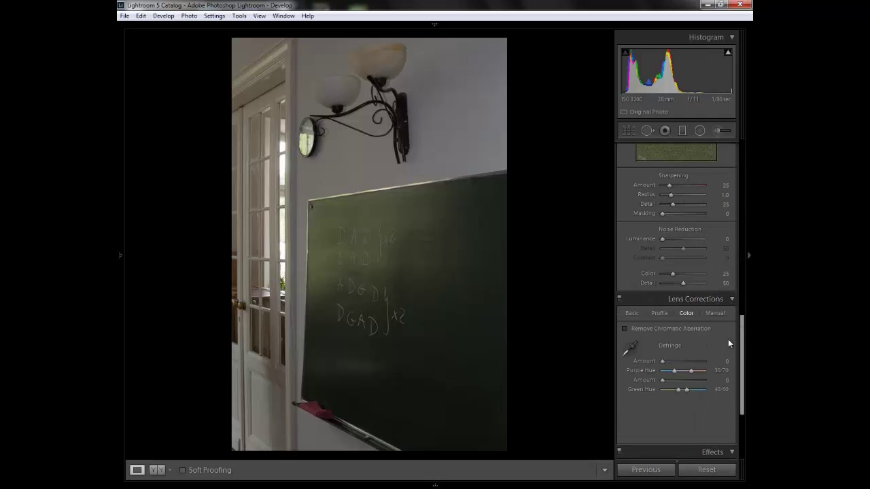
{"action": "left_click", "coordinate": [631, 313]}
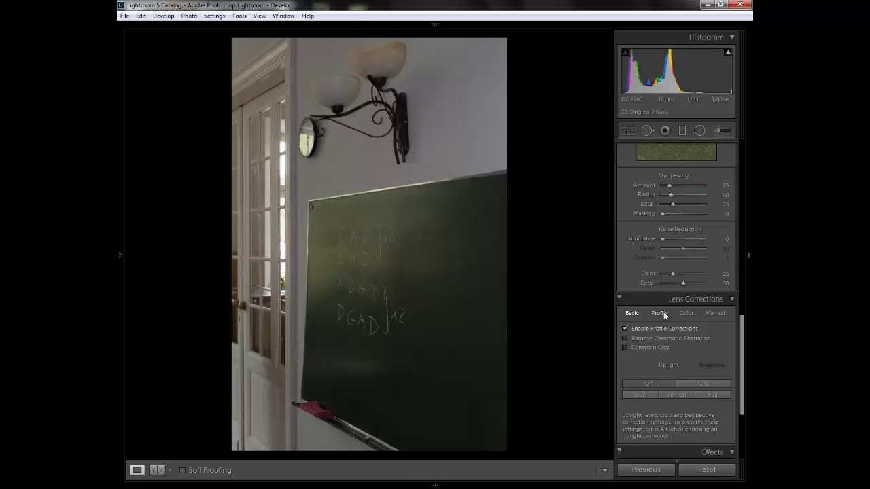
{"action": "left_click", "coordinate": [663, 312]}
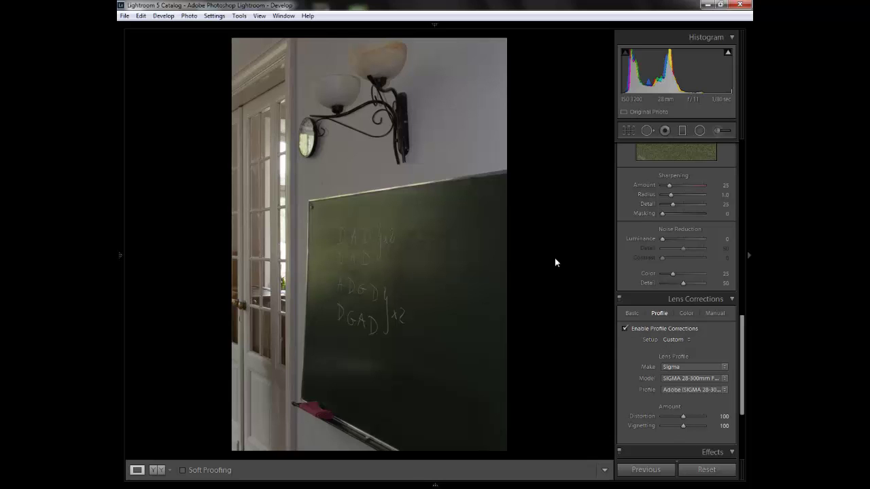
{"action": "left_click", "coordinate": [633, 313]}
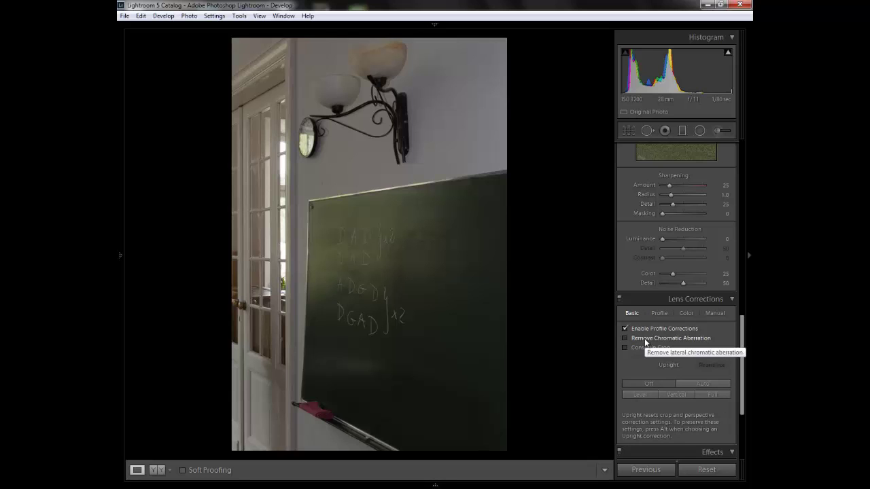
{"action": "left_click", "coordinate": [645, 339]}
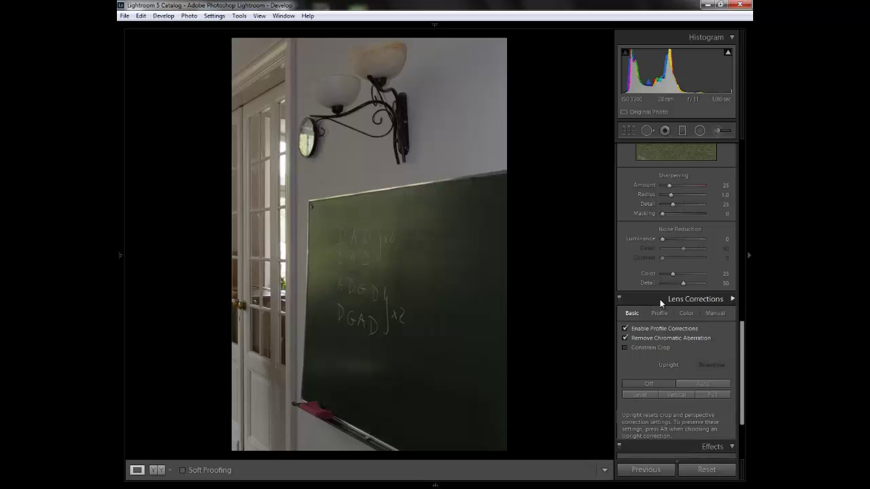
- Aim the detail preview at a chalk letter D on the blackboard
{"action": "left_click", "coordinate": [694, 298]}
{"action": "scroll", "coordinate": [744, 341], "scroll_direction": "up", "scroll_amount": 3}
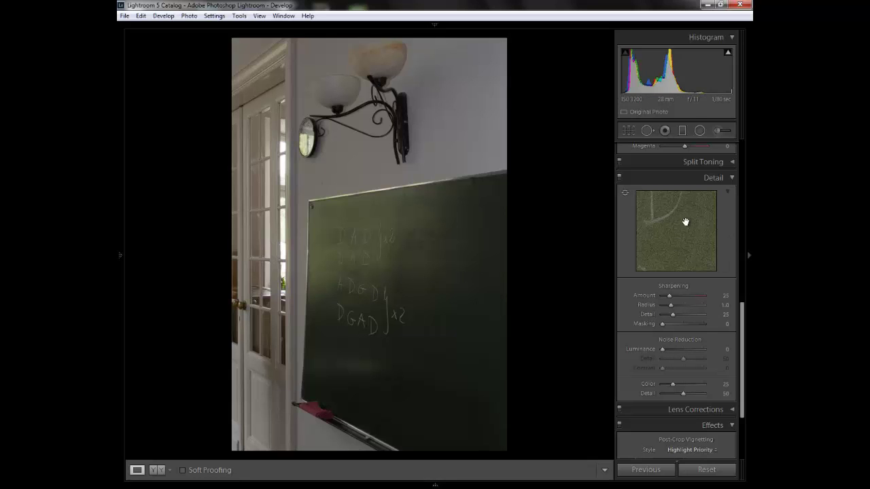
{"action": "mouse_move", "coordinate": [684, 224]}
{"action": "left_mouse_down"}
{"action": "mouse_move", "coordinate": [689, 257]}
{"action": "mouse_move", "coordinate": [675, 222]}
{"action": "mouse_move", "coordinate": [660, 240]}
{"action": "mouse_move", "coordinate": [643, 231]}
{"action": "mouse_move", "coordinate": [677, 225]}
{"action": "mouse_move", "coordinate": [682, 236]}
{"action": "left_mouse_up"}
{"action": "left_click", "coordinate": [626, 193]}
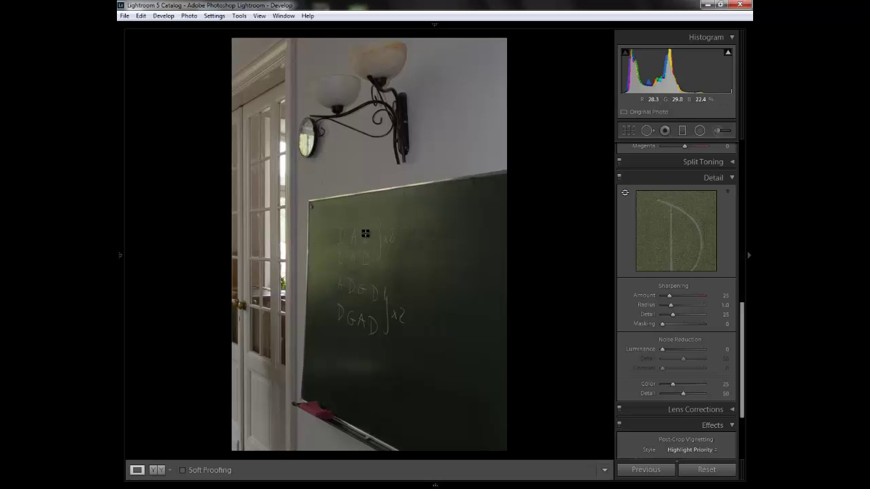
{"action": "left_click", "coordinate": [353, 284]}
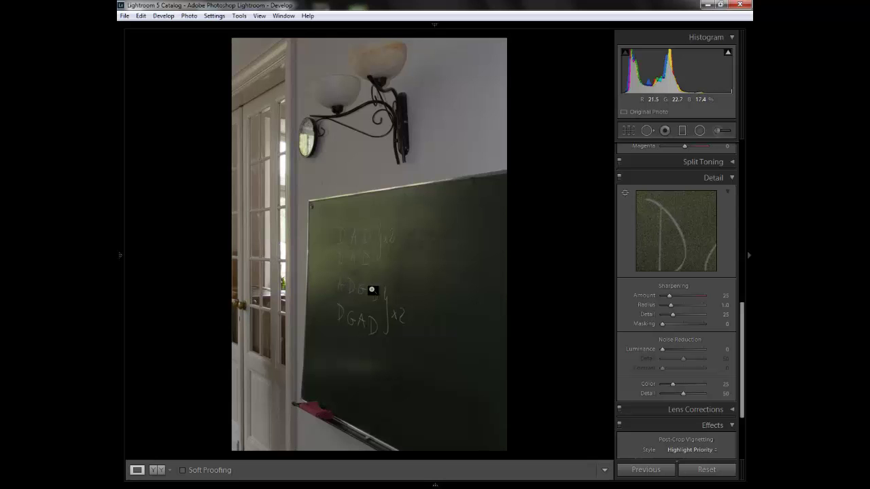
- Try luminance noise reduction at 100 and compare its effect on the chalk lettering close up and in the full photo
{"action": "left_click", "coordinate": [372, 290]}
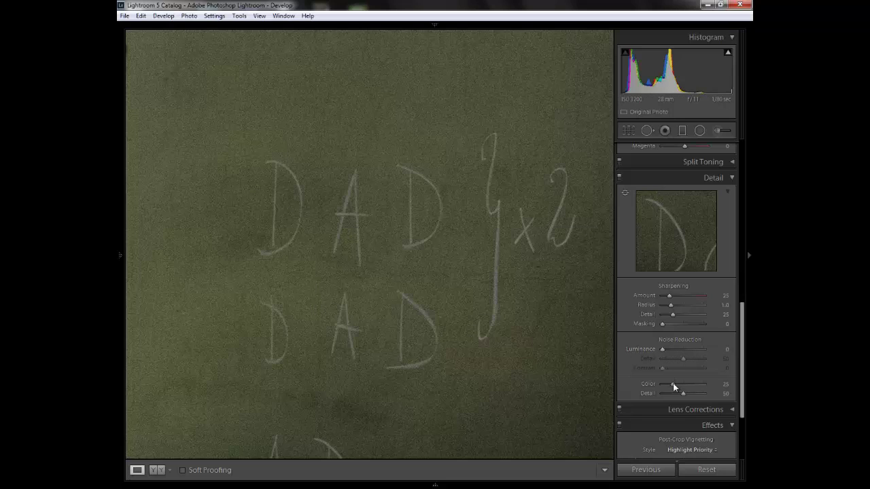
{"action": "left_click_drag", "start_coordinate": [662, 349], "coordinate": [677, 349]}
{"action": "left_click_drag", "start_coordinate": [691, 349], "coordinate": [715, 346]}
{"action": "left_click", "coordinate": [297, 260]}
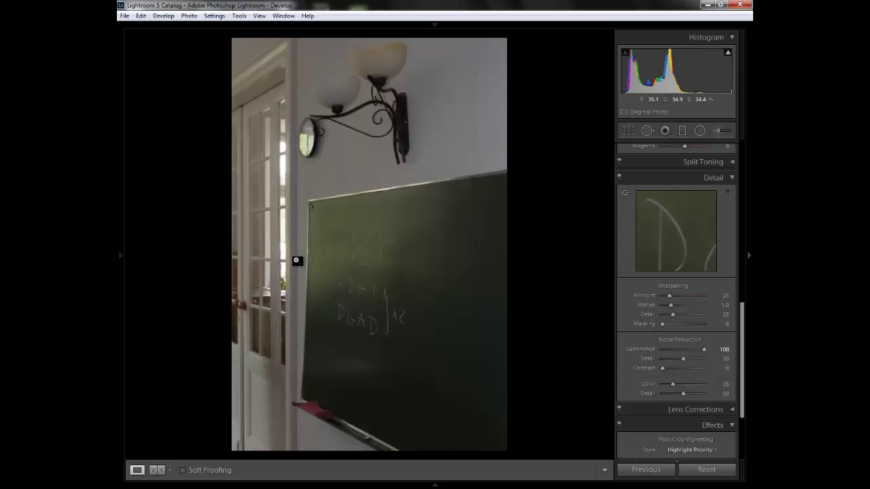
{"action": "left_click", "coordinate": [334, 254]}
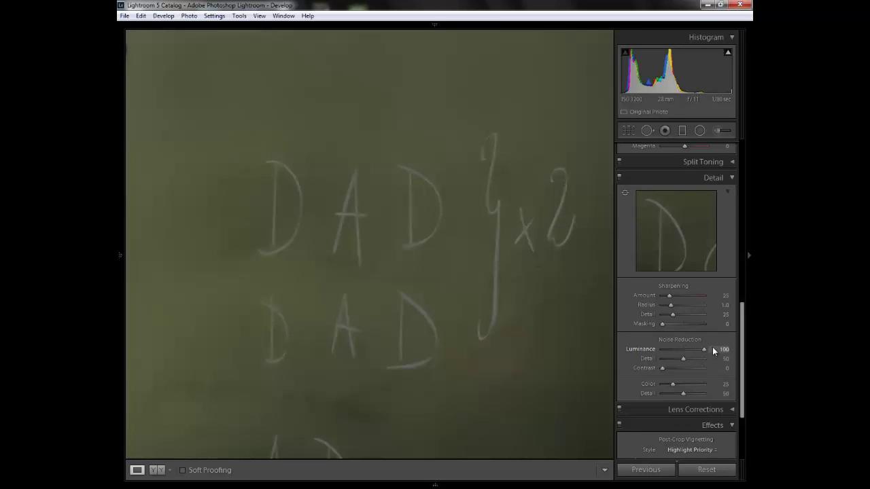
- Set luminance noise reduction to 71 and color noise reduction to 50, checking the blackboard edge and door panes close up
{"action": "left_click_drag", "start_coordinate": [704, 349], "coordinate": [688, 352]}
{"action": "left_click_drag", "start_coordinate": [691, 349], "coordinate": [688, 349]}
{"action": "left_click_drag", "start_coordinate": [673, 383], "coordinate": [683, 385]}
{"action": "left_click_drag", "start_coordinate": [351, 130], "coordinate": [411, 348]}
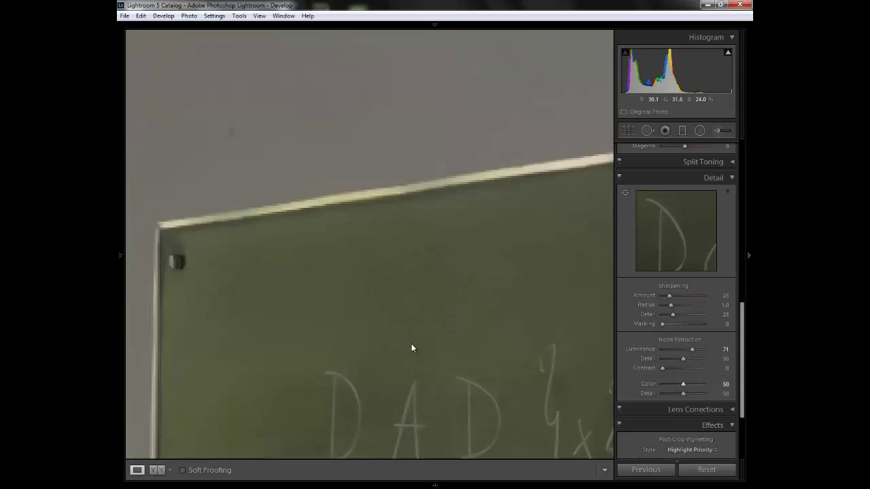
{"action": "left_click_drag", "start_coordinate": [327, 334], "coordinate": [524, 151]}
{"action": "left_click_drag", "start_coordinate": [355, 312], "coordinate": [421, 205]}
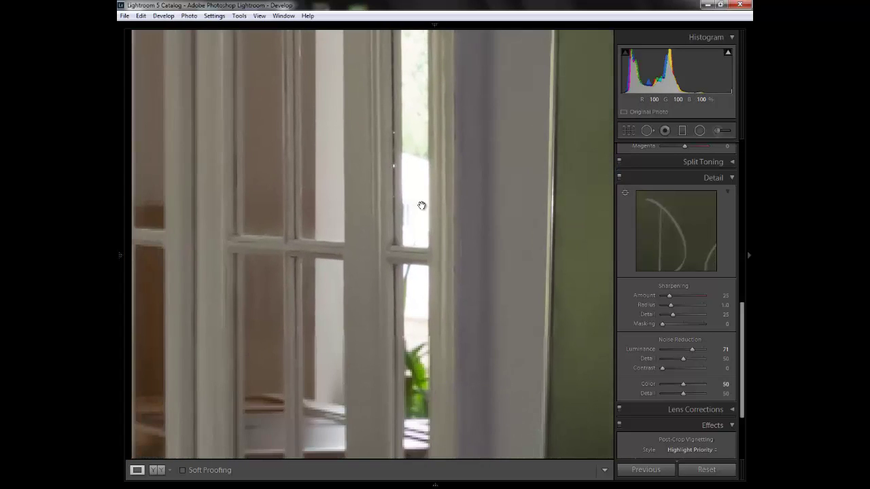
{"action": "left_click", "coordinate": [379, 291]}
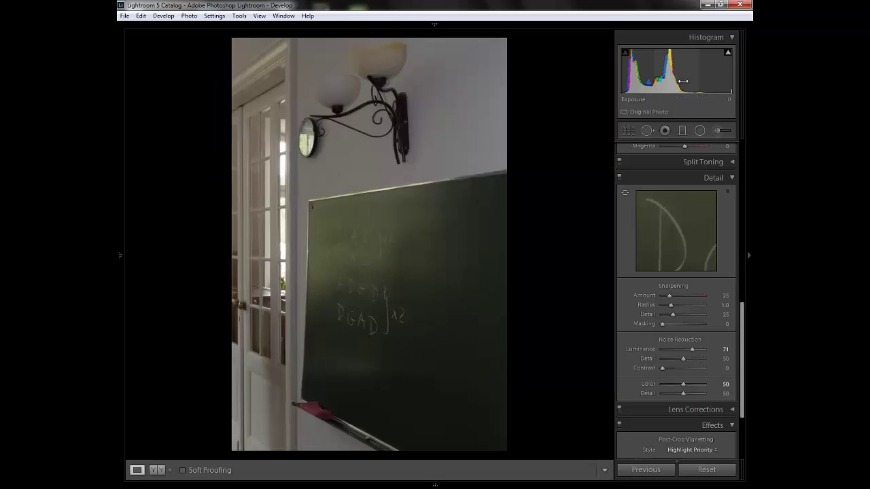
{"action": "left_click", "coordinate": [696, 180]}
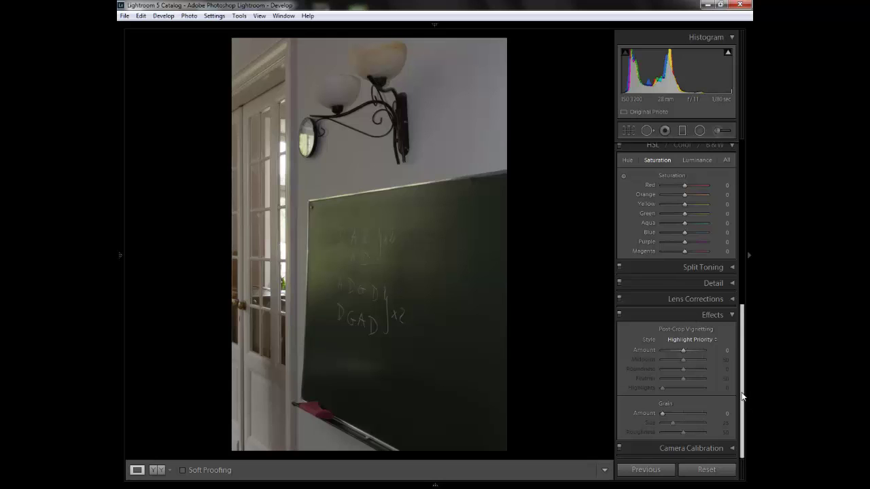
- Adjust the photo's tone: Exposure +0.60, Highlights +67, Shadows −62, Whites +60 and Blacks −10
{"action": "left_click_drag", "start_coordinate": [742, 436], "coordinate": [744, 262]}
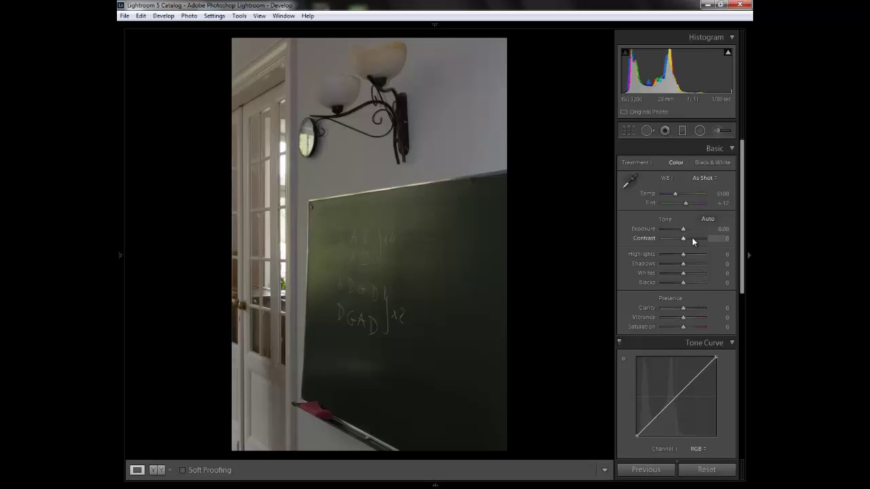
{"action": "left_click_drag", "start_coordinate": [683, 229], "coordinate": [686, 228]}
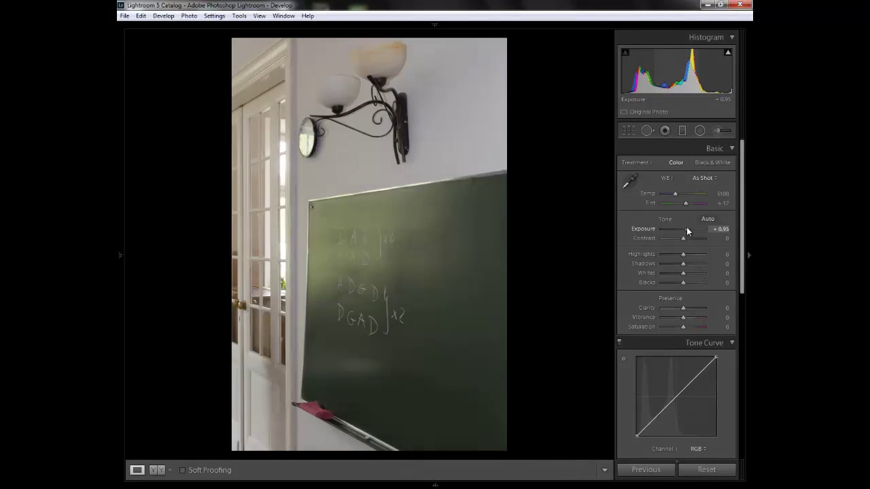
{"action": "left_click_drag", "start_coordinate": [686, 229], "coordinate": [685, 229]}
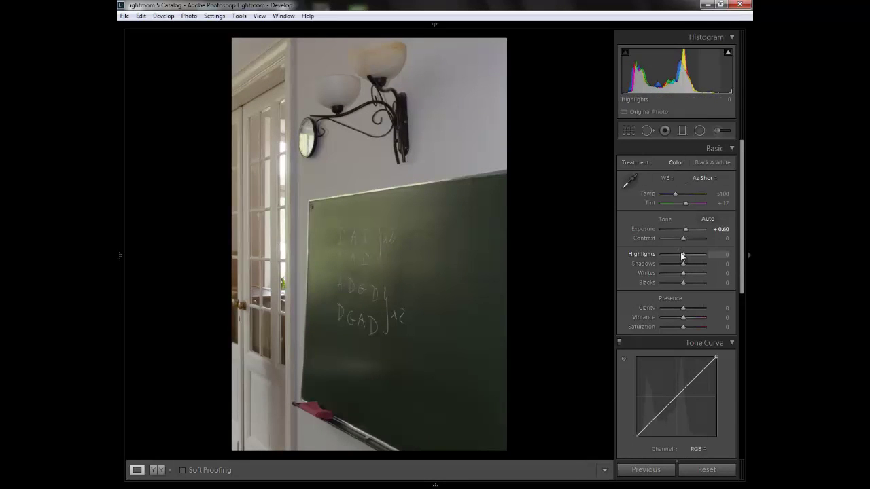
{"action": "left_click_drag", "start_coordinate": [669, 254], "coordinate": [682, 282]}
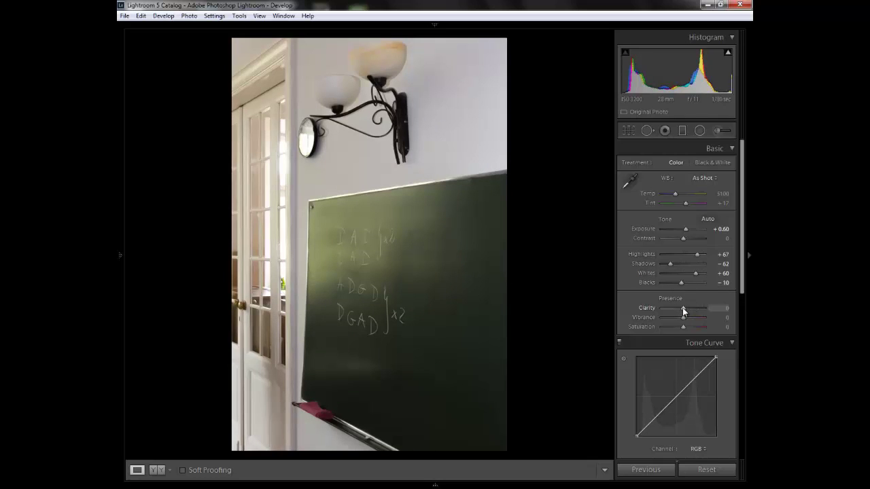
- Adjust the photo's presence: Clarity +7, Vibrance +21 and Saturation +14
{"action": "mouse_move", "coordinate": [684, 311]}
{"action": "left_mouse_down"}
{"action": "mouse_move", "coordinate": [696, 311]}
{"action": "mouse_move", "coordinate": [685, 311]}
{"action": "left_mouse_up"}
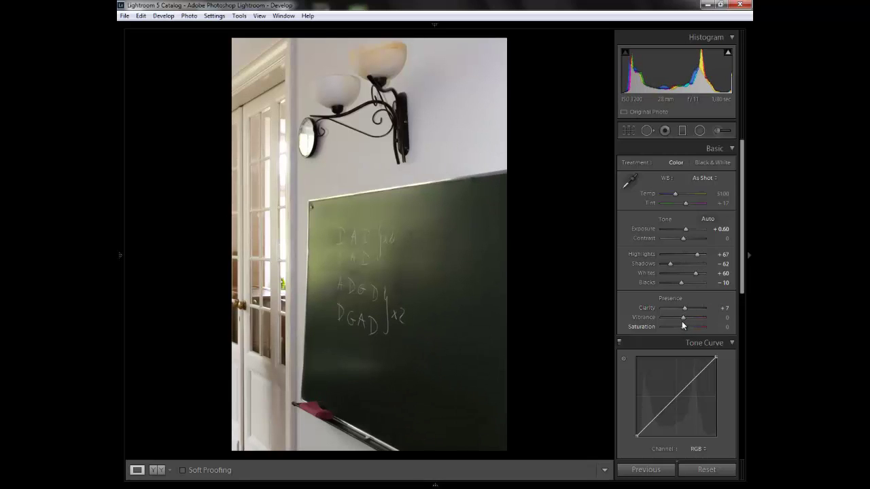
{"action": "left_click_drag", "start_coordinate": [682, 319], "coordinate": [688, 318]}
{"action": "left_click_drag", "start_coordinate": [689, 318], "coordinate": [687, 328]}
- Shape the RGB point curve into a gentle S by raising the highlights, anchoring the midtones and lowering the shadows
{"action": "scroll", "coordinate": [744, 237], "scroll_direction": "down", "scroll_amount": 5}
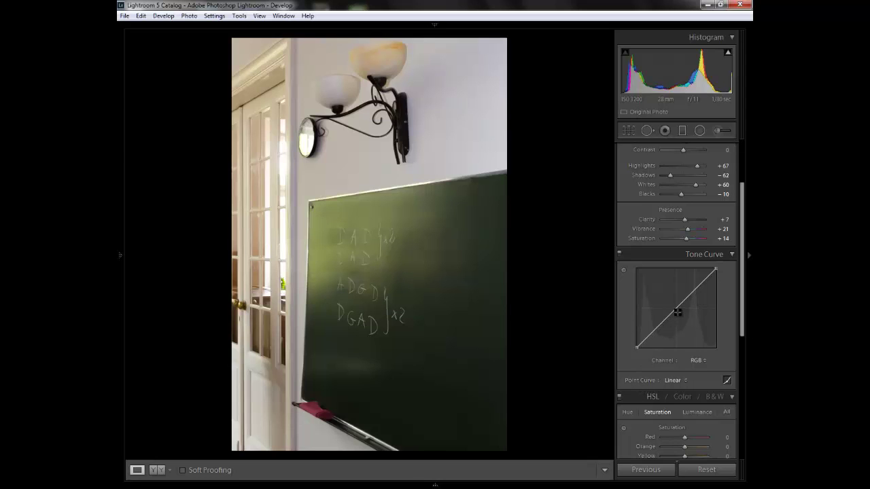
{"action": "left_click_drag", "start_coordinate": [684, 300], "coordinate": [702, 280]}
{"action": "left_click_drag", "start_coordinate": [713, 274], "coordinate": [711, 276]}
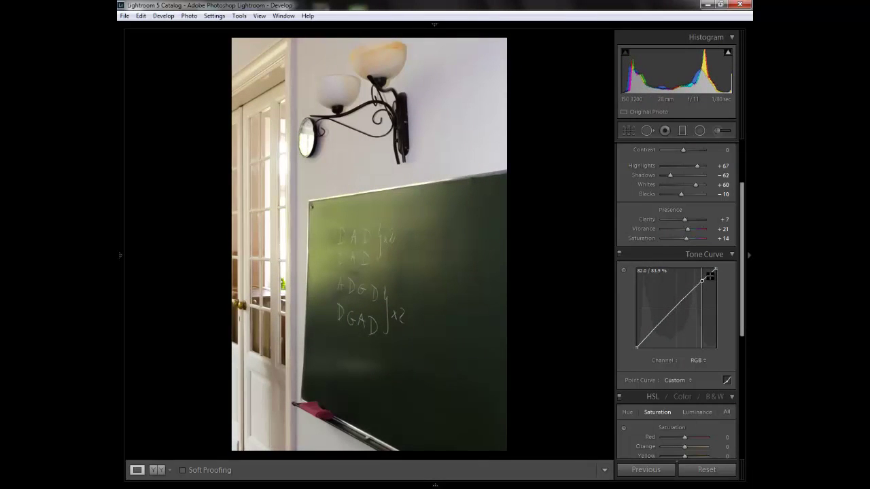
{"action": "left_click", "coordinate": [676, 308]}
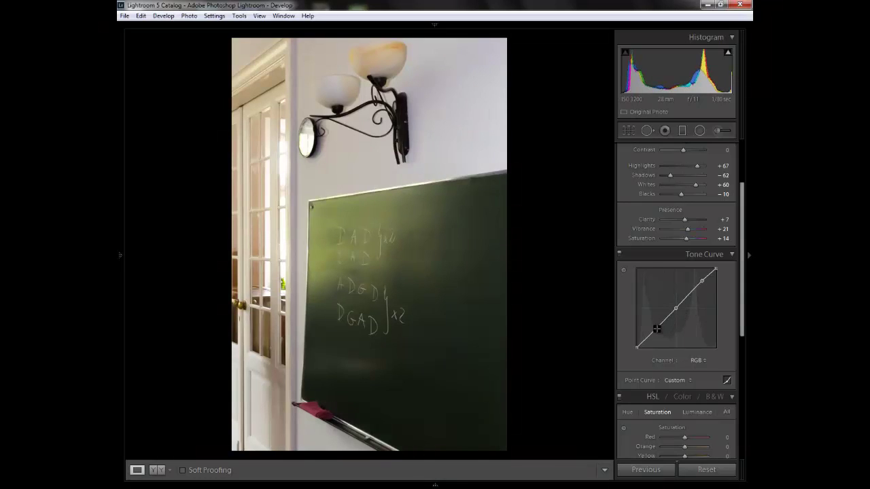
{"action": "left_click_drag", "start_coordinate": [656, 329], "coordinate": [657, 328]}
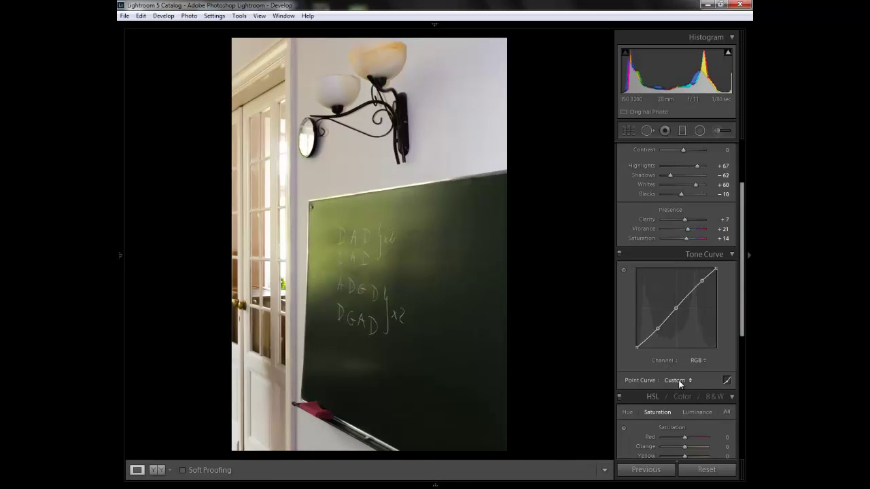
- Try tone curve region values of Highlights −5 and Lights −24, reset both to 0 and return to the point curve
{"action": "left_click", "coordinate": [728, 381]}
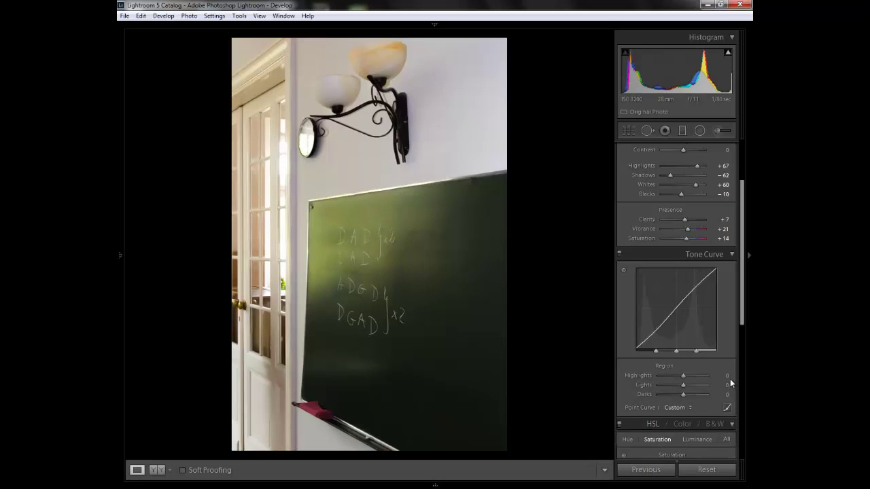
{"action": "scroll", "coordinate": [747, 265], "scroll_direction": "down", "scroll_amount": 2}
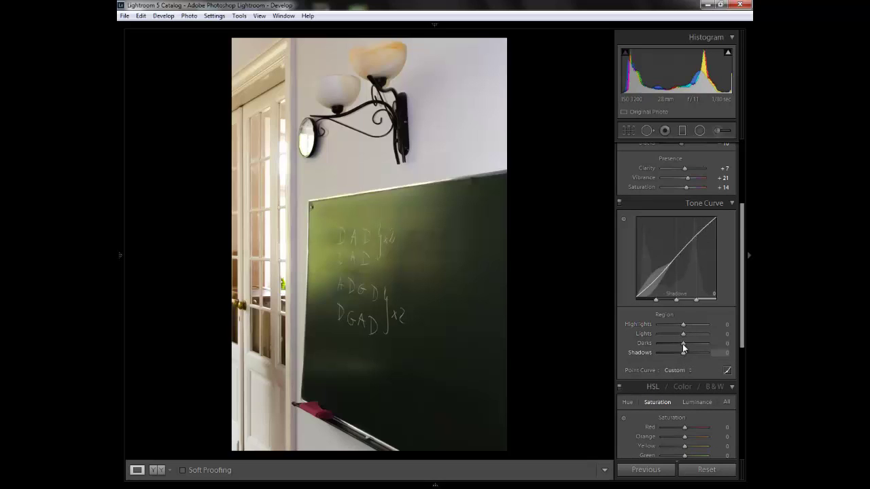
{"action": "mouse_move", "coordinate": [683, 329]}
{"action": "left_mouse_down"}
{"action": "mouse_move", "coordinate": [662, 327]}
{"action": "mouse_move", "coordinate": [680, 320]}
{"action": "mouse_move", "coordinate": [683, 333]}
{"action": "mouse_move", "coordinate": [662, 333]}
{"action": "mouse_move", "coordinate": [679, 334]}
{"action": "left_mouse_up"}
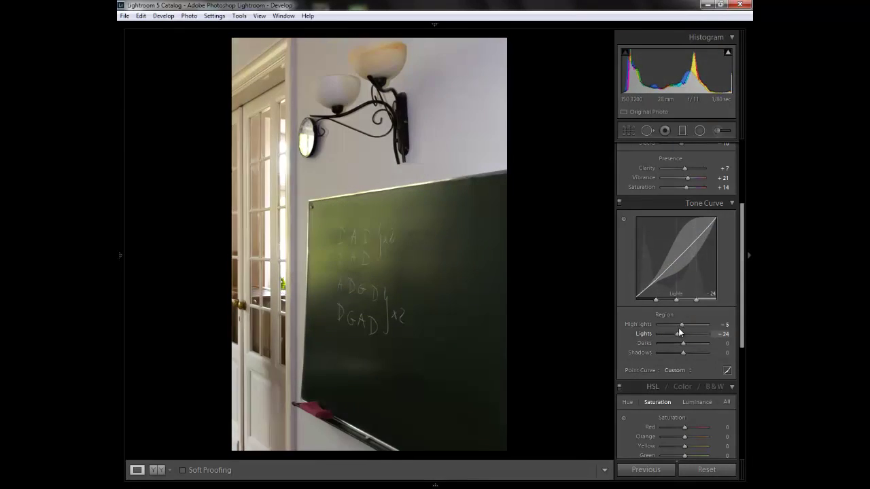
{"action": "left_click", "coordinate": [721, 333]}
{"action": "type", "text": "0"}
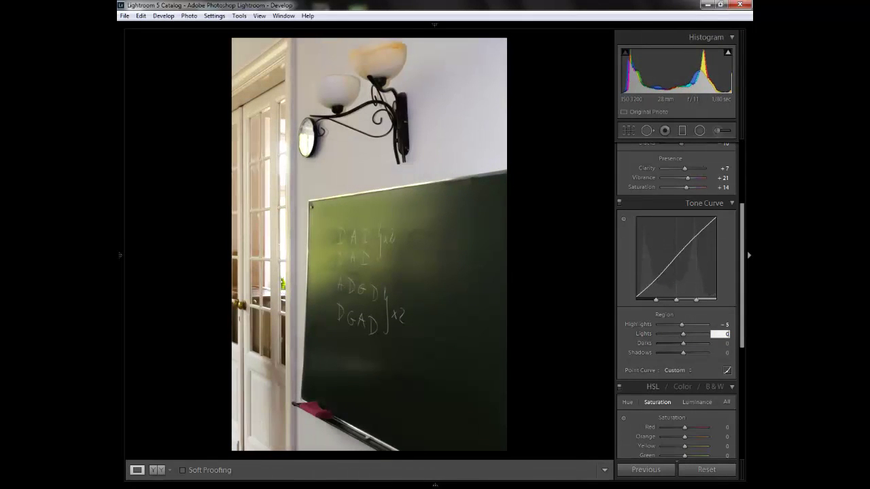
{"action": "left_click", "coordinate": [721, 325]}
{"action": "type", "text": "0"}
{"action": "left_click", "coordinate": [727, 370]}
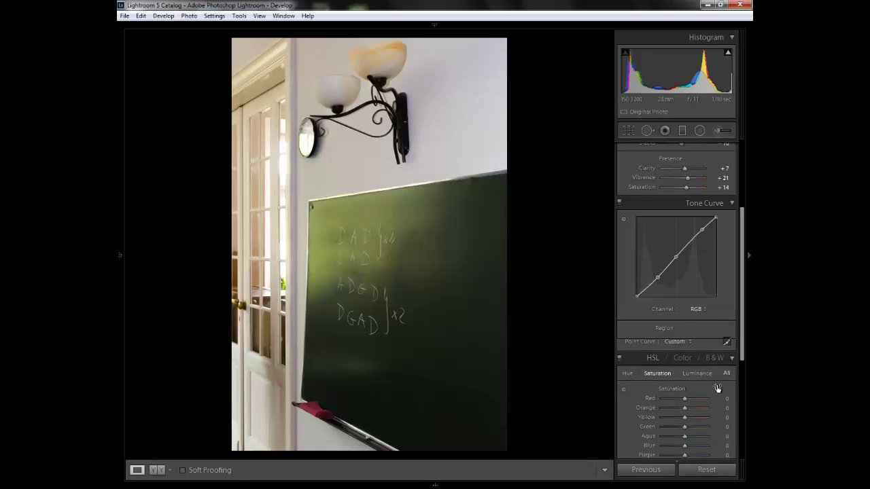
- Try reducing the blackboard's green saturation to −51 with targeted adjustment, and reset it to 0
{"action": "left_click", "coordinate": [678, 202]}
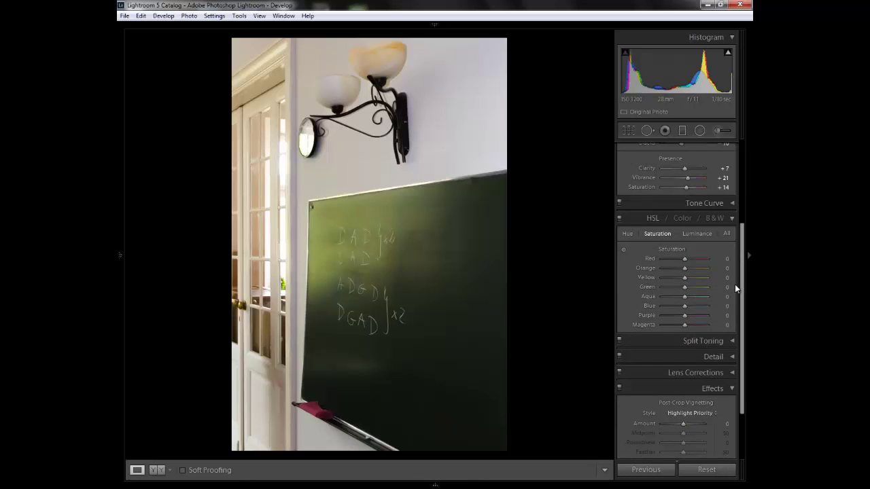
{"action": "left_click_drag", "start_coordinate": [740, 284], "coordinate": [742, 247]}
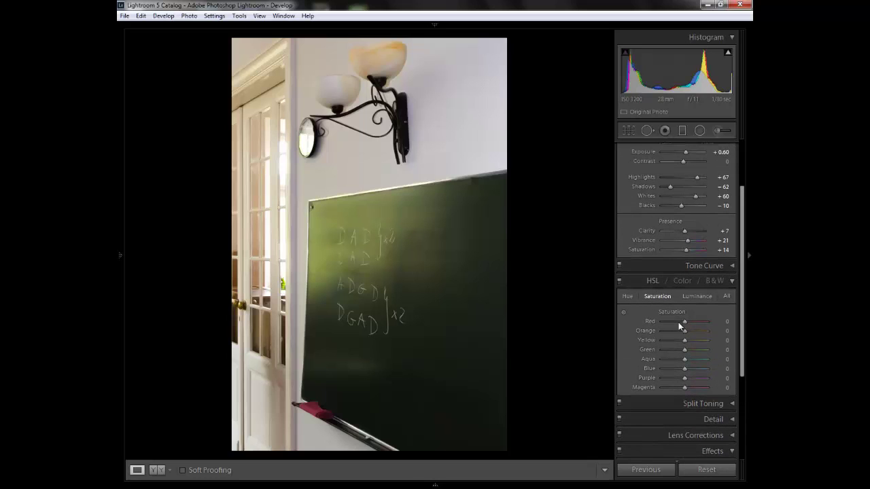
{"action": "left_click", "coordinate": [622, 312]}
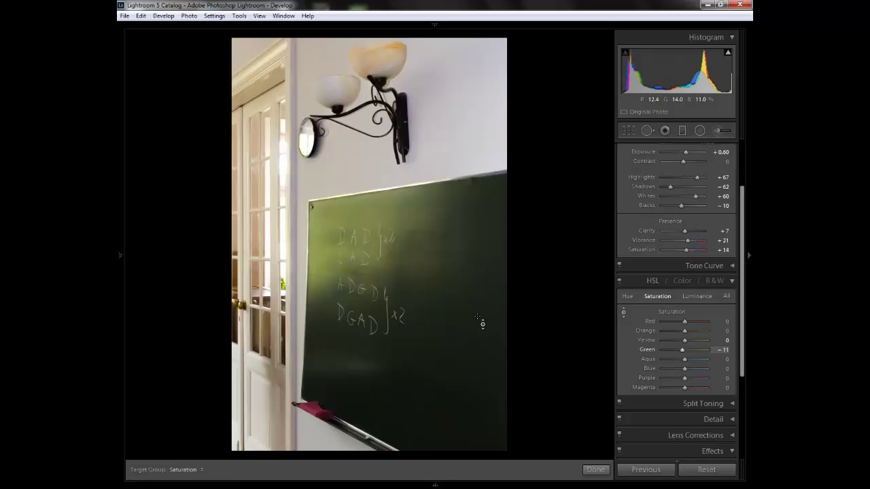
{"action": "left_click_drag", "start_coordinate": [477, 316], "coordinate": [476, 330]}
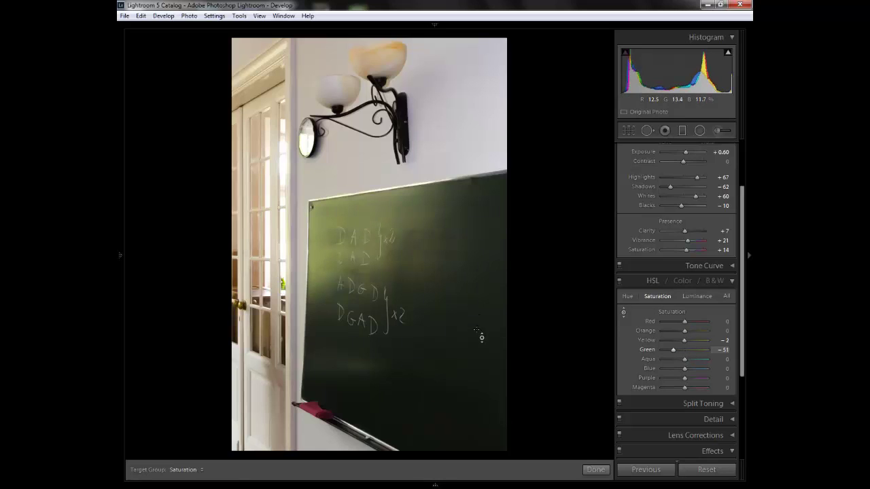
{"action": "left_click", "coordinate": [726, 350]}
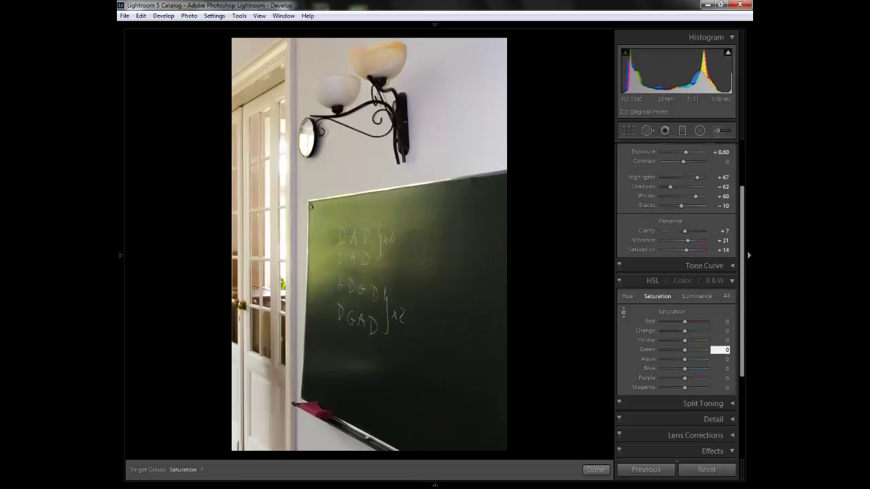
- Adjust color luminance by sampling the blackboard, wall lamp and red eraser: Red +41, Orange +8, Yellow −9, Green −99, Aqua −1
{"action": "left_click", "coordinate": [698, 296]}
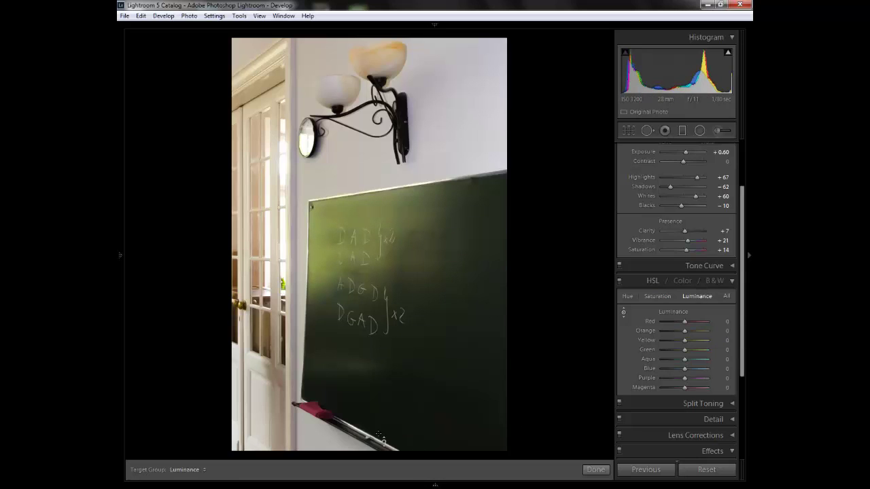
{"action": "left_click", "coordinate": [622, 313]}
{"action": "left_click", "coordinate": [622, 313]}
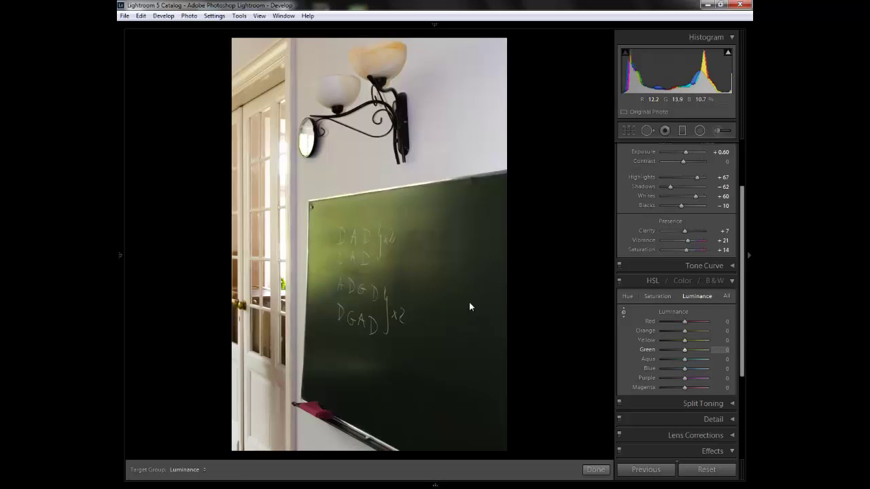
{"action": "left_click_drag", "start_coordinate": [476, 315], "coordinate": [469, 351]}
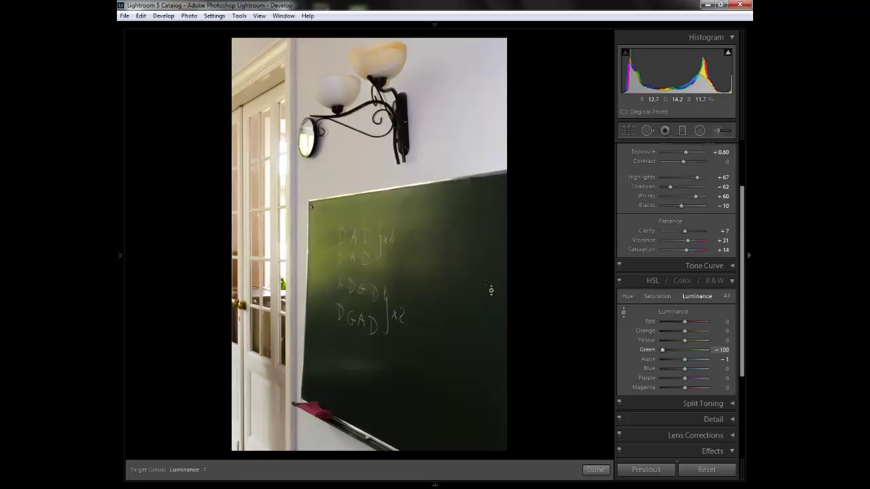
{"action": "left_click_drag", "start_coordinate": [361, 165], "coordinate": [362, 147]}
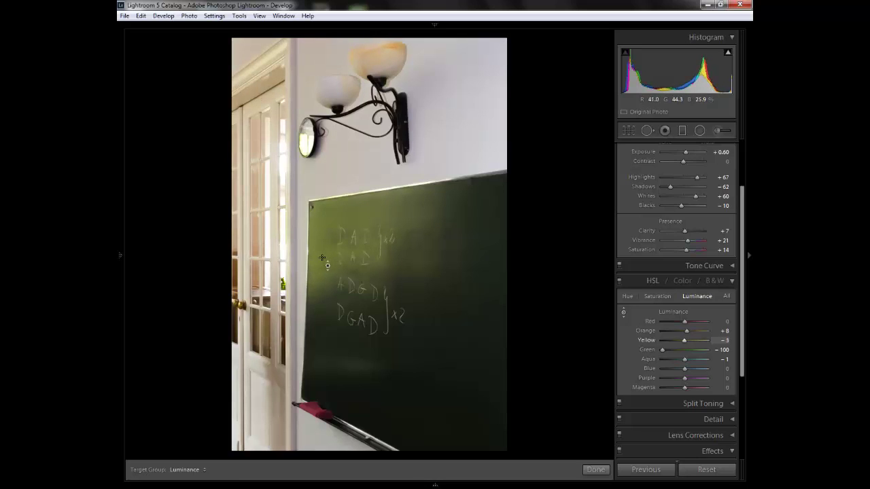
{"action": "left_click_drag", "start_coordinate": [322, 258], "coordinate": [322, 259]}
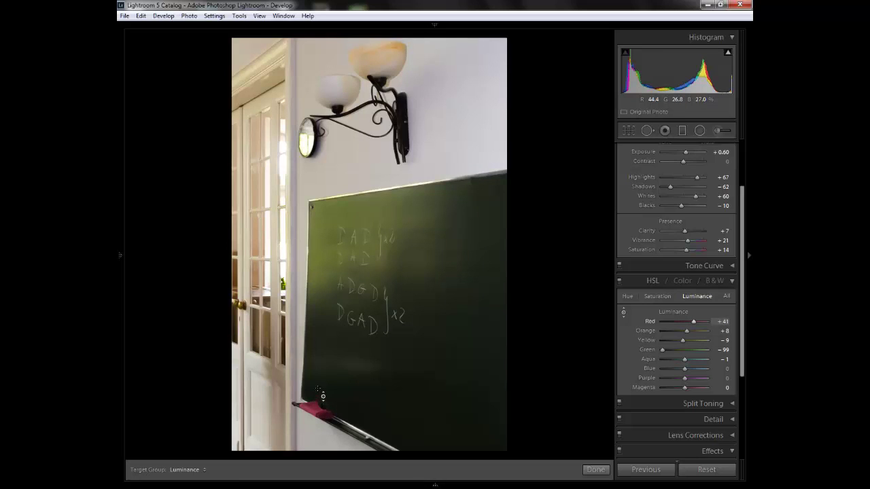
{"action": "left_click_drag", "start_coordinate": [323, 398], "coordinate": [323, 401]}
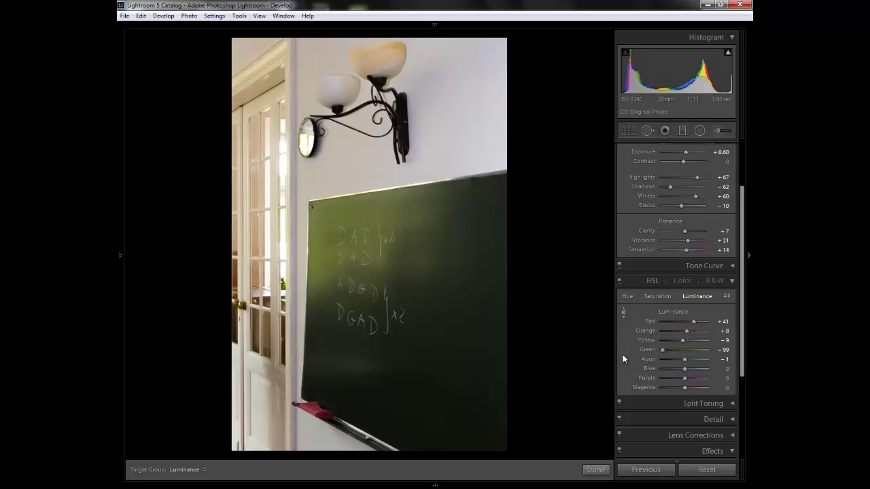
- View the photo with more room around it, try its overall Highlights at −100 and undo that change
{"action": "left_click", "coordinate": [746, 251]}
{"action": "mouse_move", "coordinate": [747, 234]}
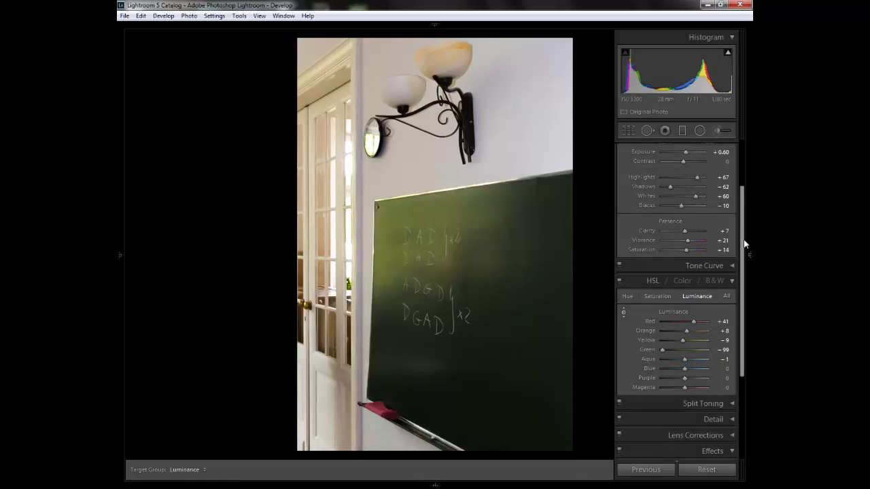
{"action": "scroll", "coordinate": [744, 217], "scroll_direction": "up", "scroll_amount": 2}
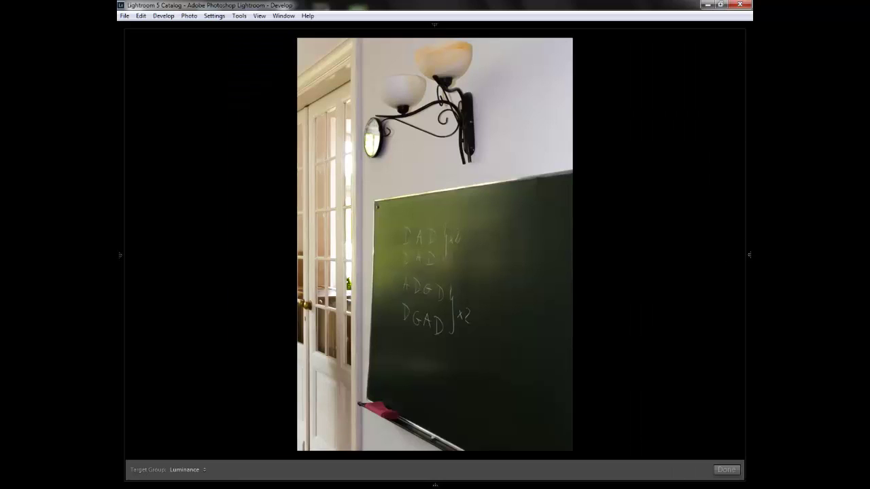
{"action": "left_click", "coordinate": [748, 255]}
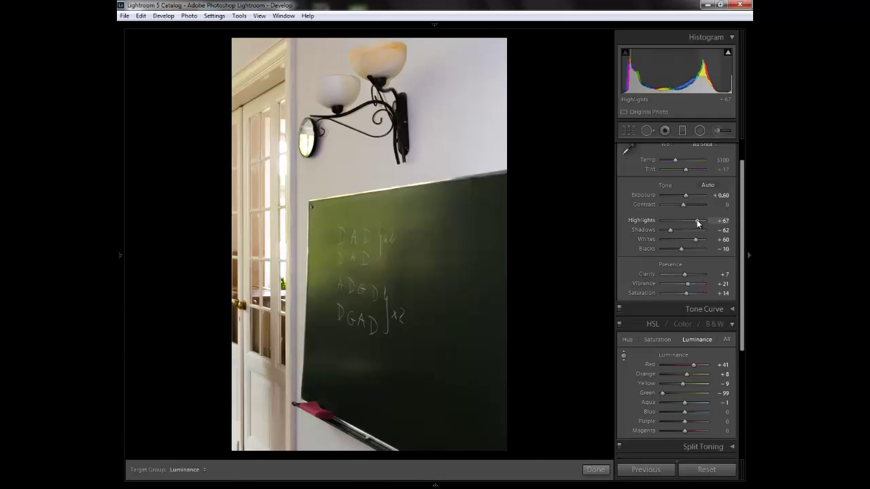
{"action": "left_click_drag", "start_coordinate": [696, 220], "coordinate": [634, 222]}
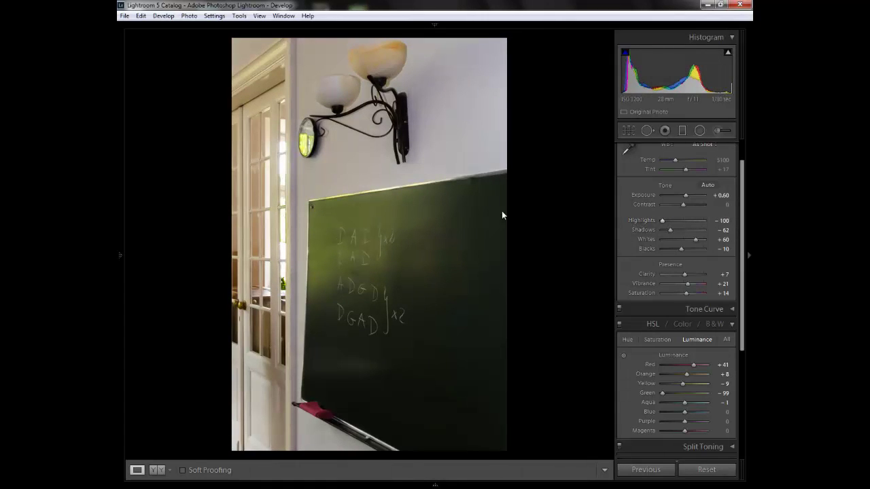
{"action": "key", "text": "ctrl+z"}
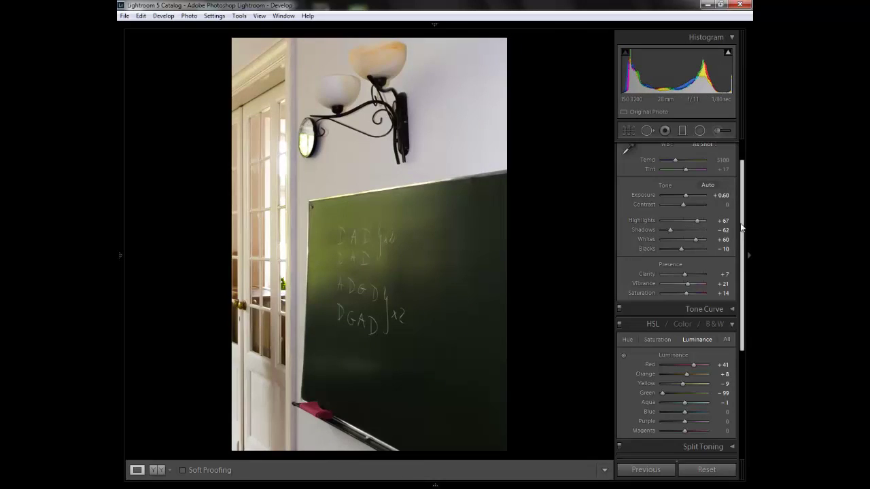
- Set up an Adjustment Brush with Exposure 0.00, Saturation 0 and Highlights −19
{"action": "left_click_drag", "start_coordinate": [742, 221], "coordinate": [744, 174]}
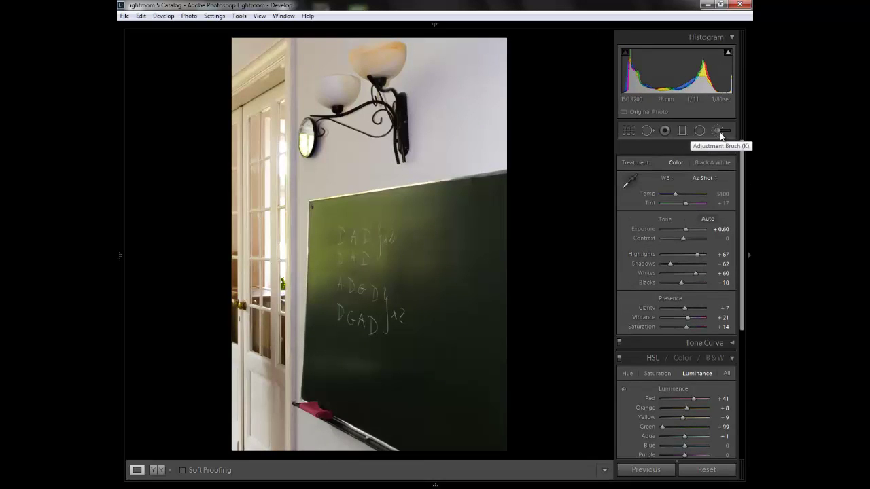
{"action": "left_click", "coordinate": [720, 132]}
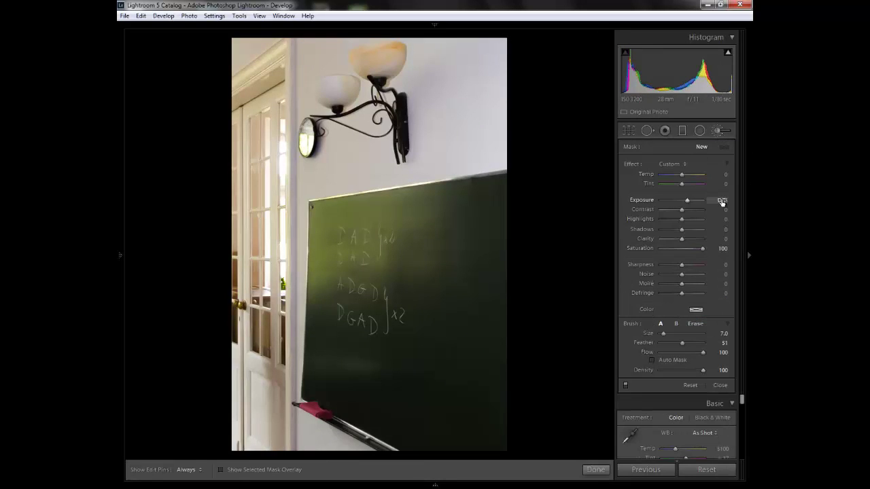
{"action": "left_click", "coordinate": [722, 201]}
{"action": "left_click", "coordinate": [723, 249]}
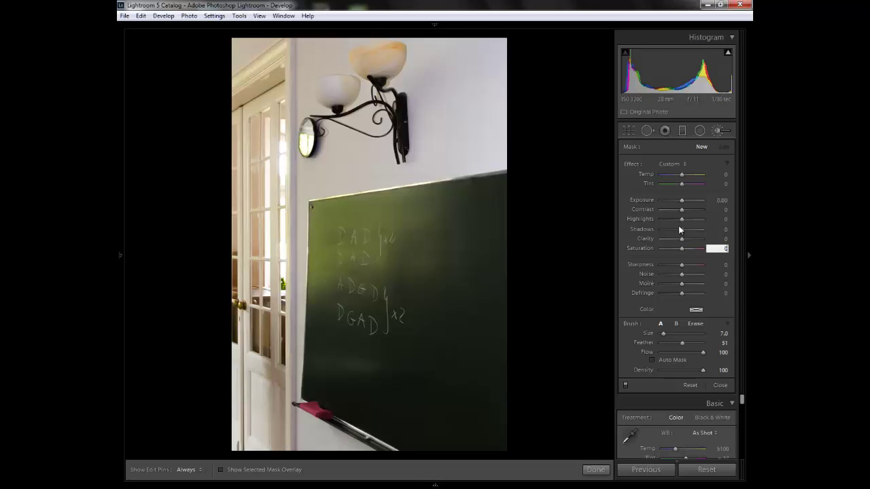
{"action": "left_click_drag", "start_coordinate": [681, 218], "coordinate": [679, 221]}
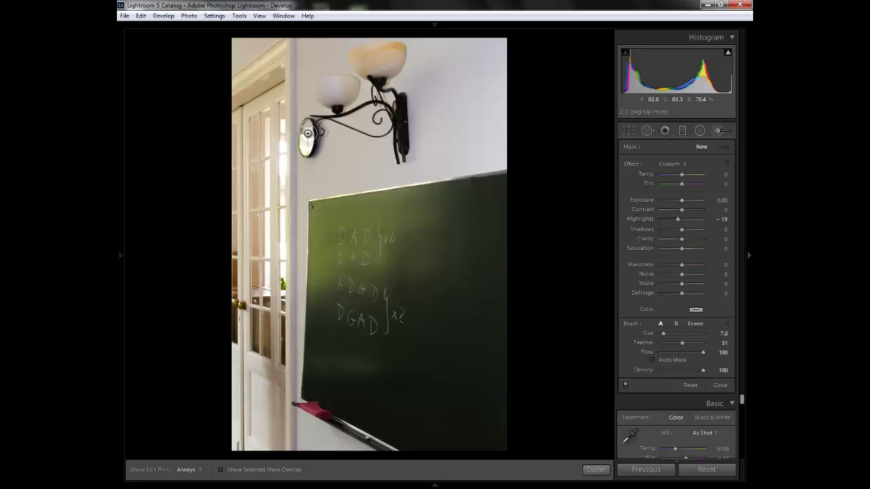
- Brush over the wall lamp's bright oval glass nearest the door at size 10.6, feather 72, and set its Highlights to −100
{"action": "left_click_drag", "start_coordinate": [663, 333], "coordinate": [712, 352]}
{"action": "left_click_drag", "start_coordinate": [291, 144], "coordinate": [303, 137]}
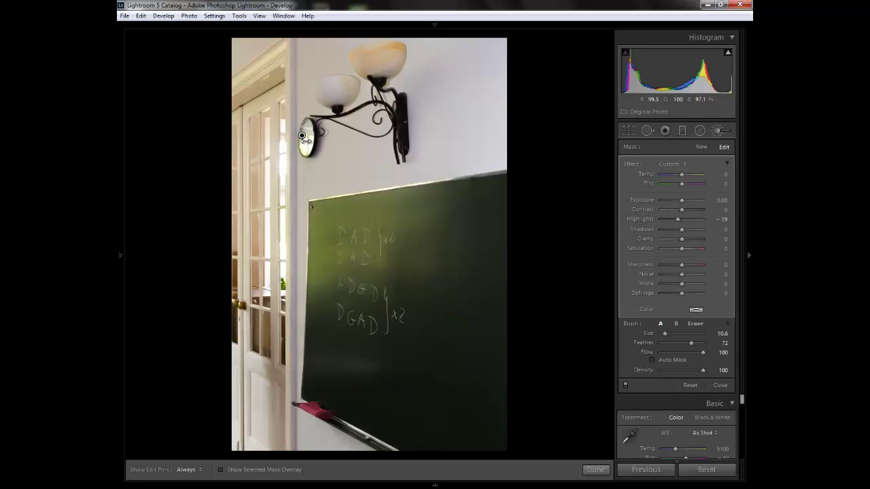
{"action": "key", "text": "h"}
{"action": "key", "text": "h"}
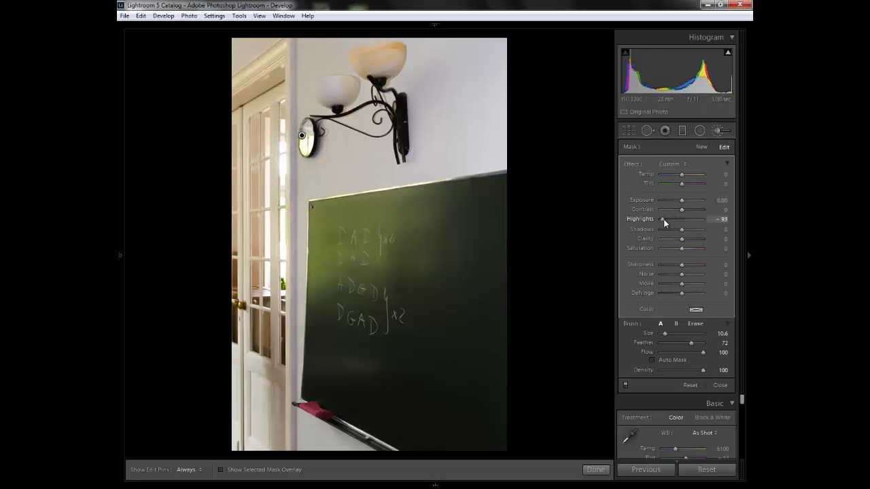
{"action": "left_click_drag", "start_coordinate": [664, 223], "coordinate": [664, 223]}
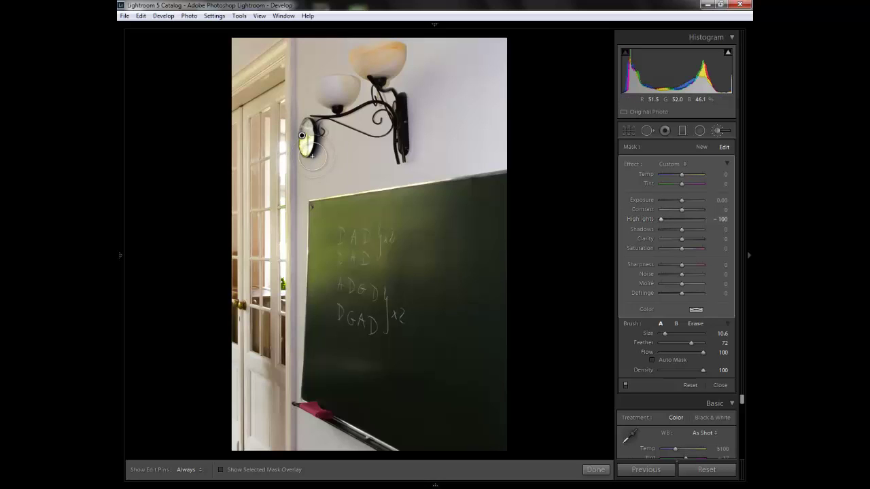
{"action": "key", "text": "h"}
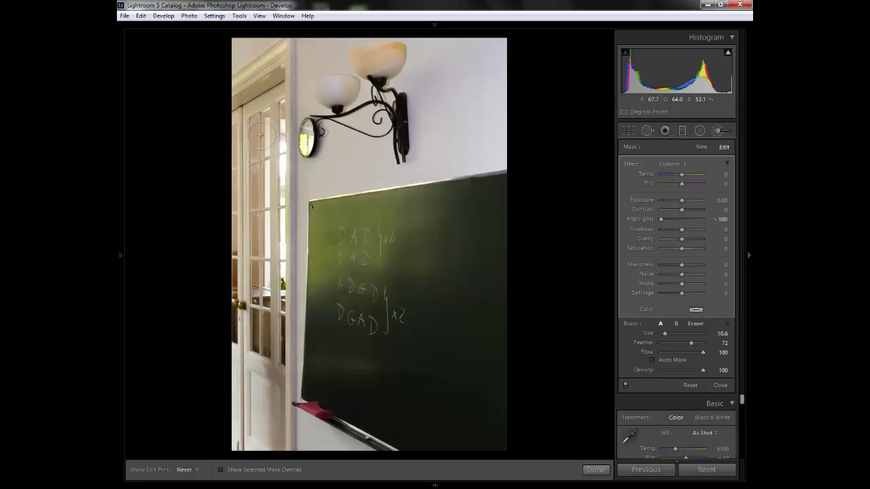
{"action": "key", "text": "h"}
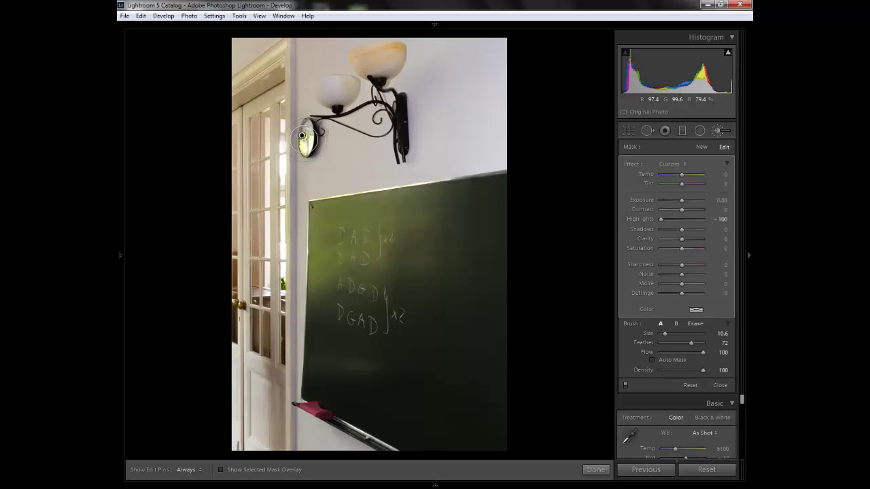
- Reduce the brush size to 3.6 and view the lamp's oval glass with the edit pins hidden
{"action": "left_click_drag", "start_coordinate": [665, 334], "coordinate": [663, 340]}
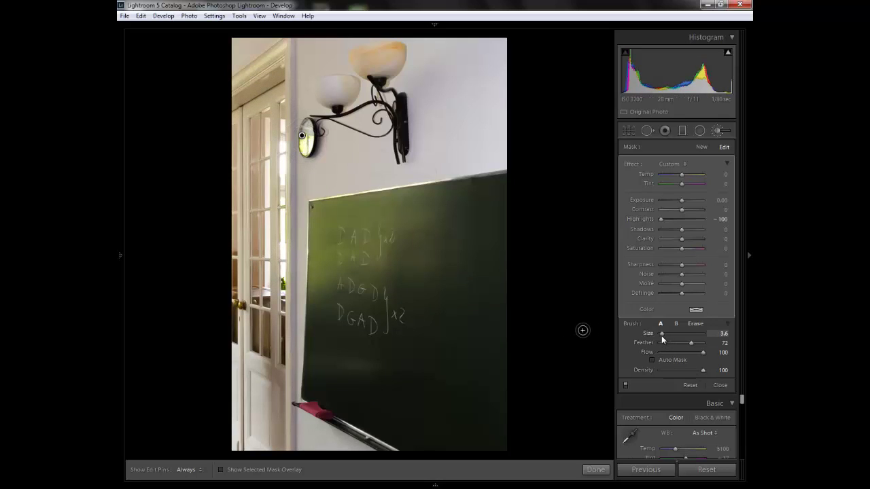
{"action": "key", "text": "h"}
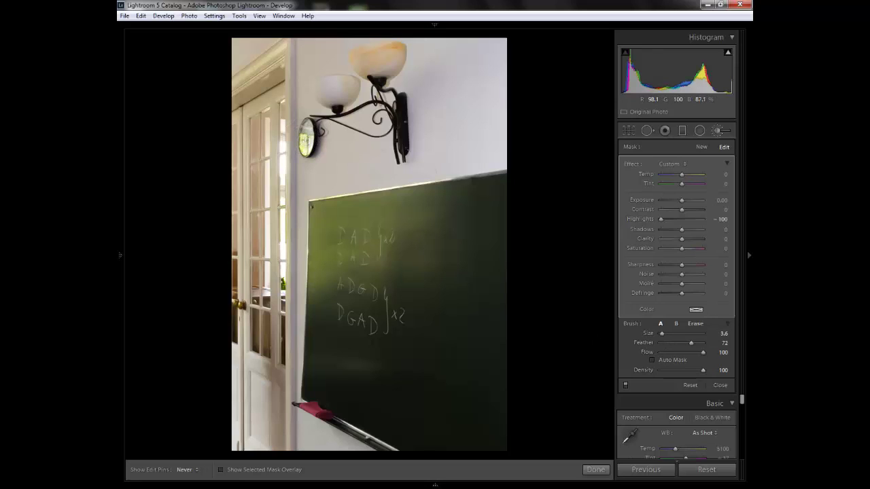
{"action": "key", "text": "h"}
- Start a new brush adjustment with Highlights 0 and Exposure 0.67
{"action": "left_click", "coordinate": [703, 147]}
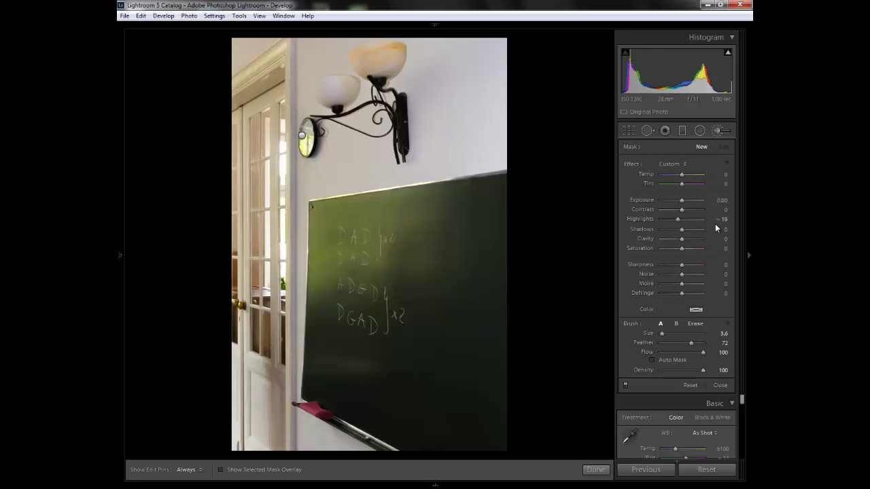
{"action": "left_click_drag", "start_coordinate": [676, 217], "coordinate": [679, 217]}
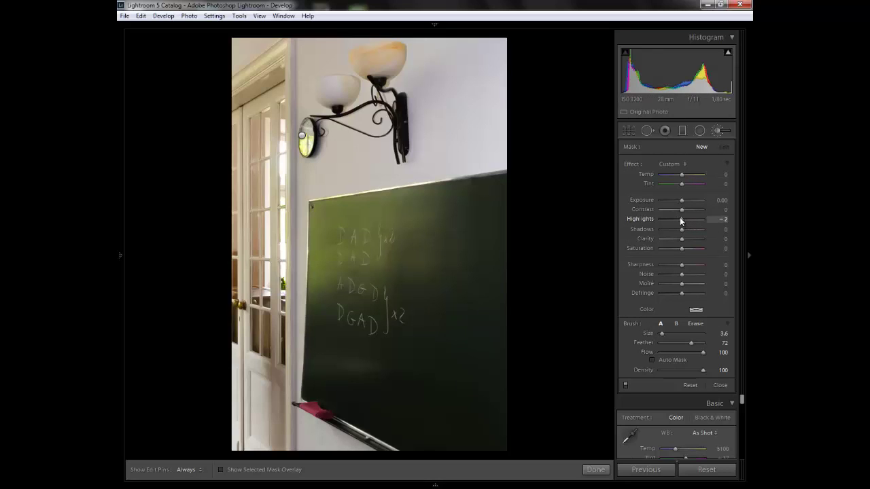
{"action": "left_click", "coordinate": [722, 218]}
{"action": "type", "text": "0"}
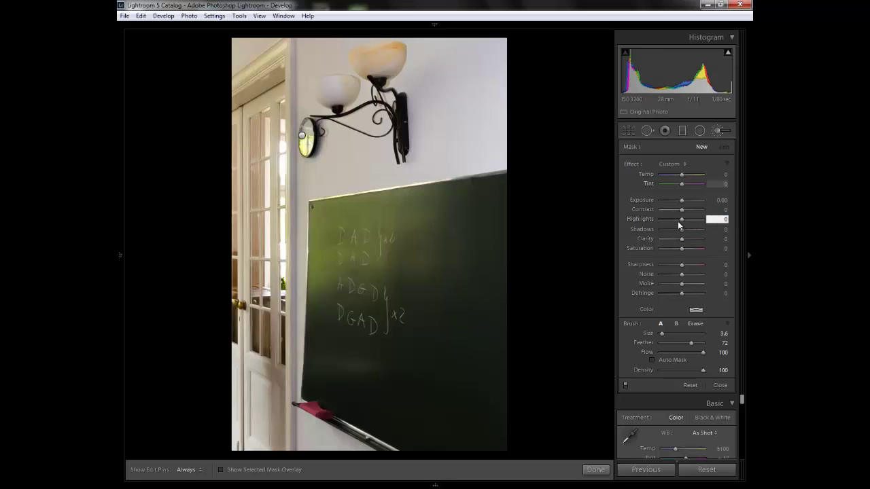
{"action": "left_click_drag", "start_coordinate": [682, 200], "coordinate": [685, 197]}
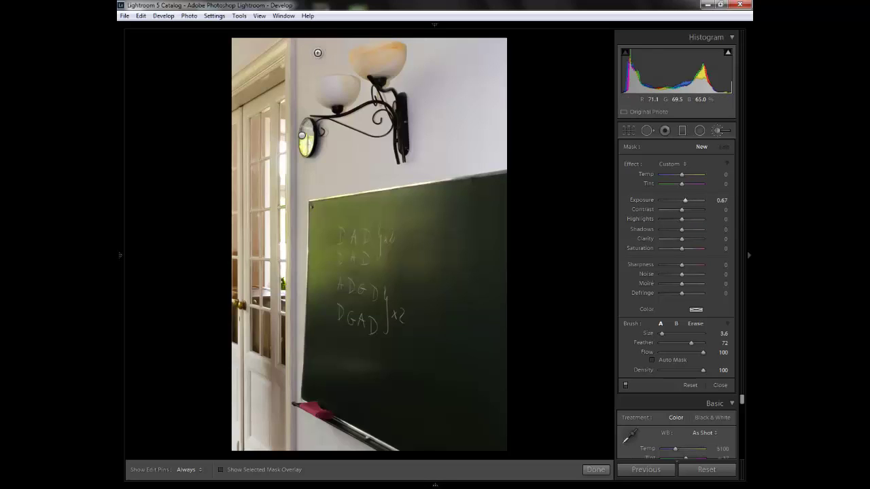
- Brush over the two upright lampshades at size 10.6 with the edit pins hidden
{"action": "left_click_drag", "start_coordinate": [661, 333], "coordinate": [665, 334]}
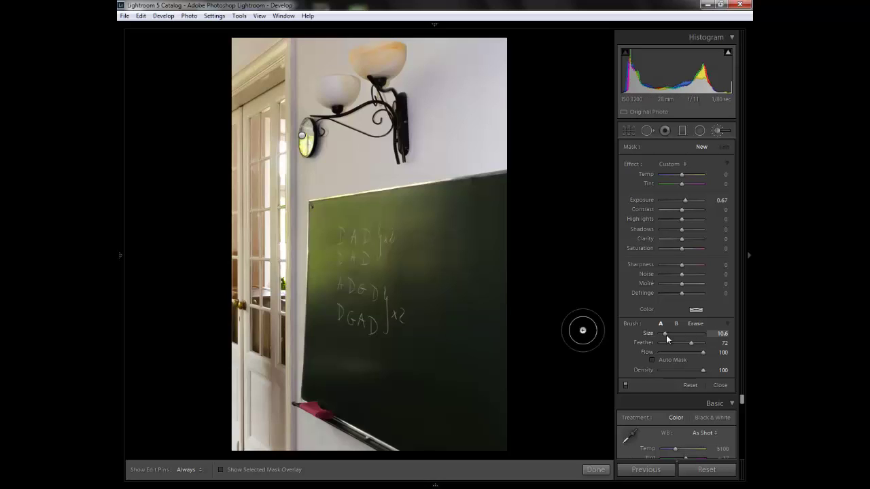
{"action": "key", "text": "h"}
{"action": "mouse_move", "coordinate": [381, 59]}
{"action": "left_mouse_down"}
{"action": "mouse_move", "coordinate": [367, 68]}
{"action": "mouse_move", "coordinate": [391, 61]}
{"action": "left_mouse_up"}
{"action": "mouse_move", "coordinate": [345, 93]}
{"action": "left_mouse_down"}
{"action": "mouse_move", "coordinate": [334, 102]}
{"action": "mouse_move", "coordinate": [340, 96]}
{"action": "left_mouse_up"}
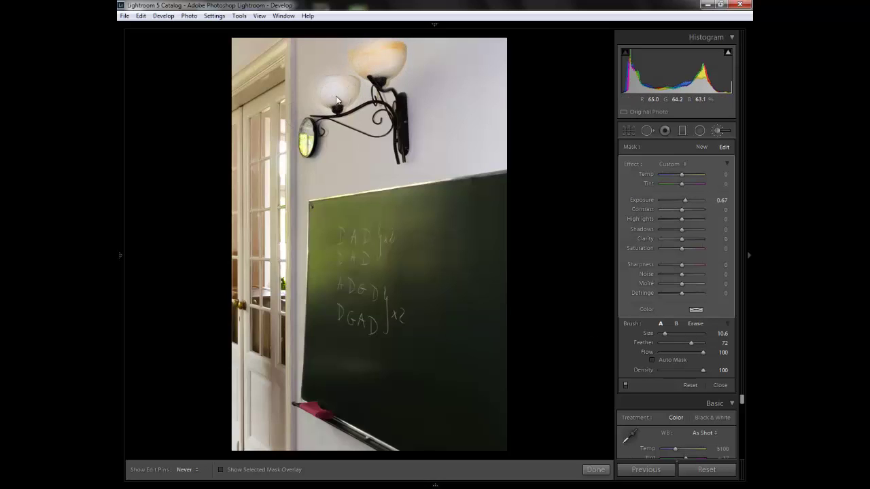
{"action": "key", "text": "h"}
- Brush over the blackboard's lettered area at size 18.7, continue with feather 100, and check the mask overlay
{"action": "left_click_drag", "start_coordinate": [665, 333], "coordinate": [668, 334]}
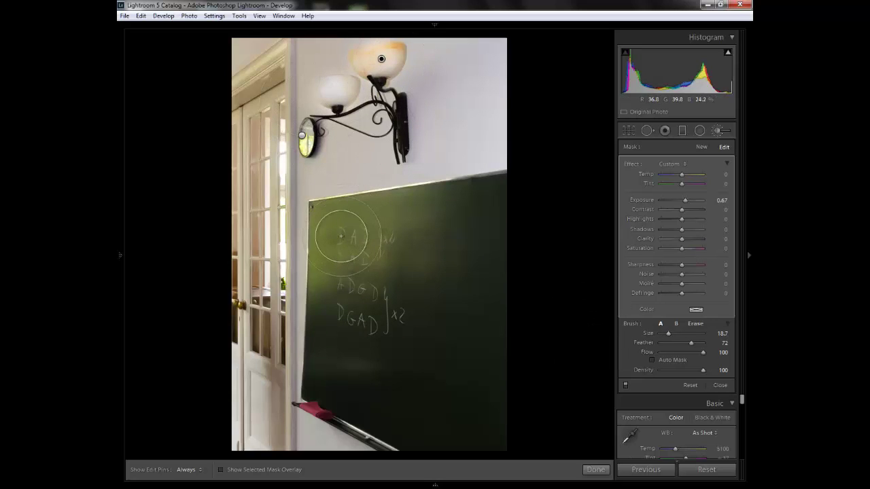
{"action": "key", "text": "h"}
{"action": "mouse_move", "coordinate": [340, 229]}
{"action": "left_mouse_down"}
{"action": "mouse_move", "coordinate": [335, 294]}
{"action": "mouse_move", "coordinate": [350, 273]}
{"action": "mouse_move", "coordinate": [347, 298]}
{"action": "mouse_move", "coordinate": [370, 256]}
{"action": "mouse_move", "coordinate": [418, 210]}
{"action": "mouse_move", "coordinate": [395, 285]}
{"action": "mouse_move", "coordinate": [336, 357]}
{"action": "left_mouse_up"}
{"action": "key", "text": "h"}
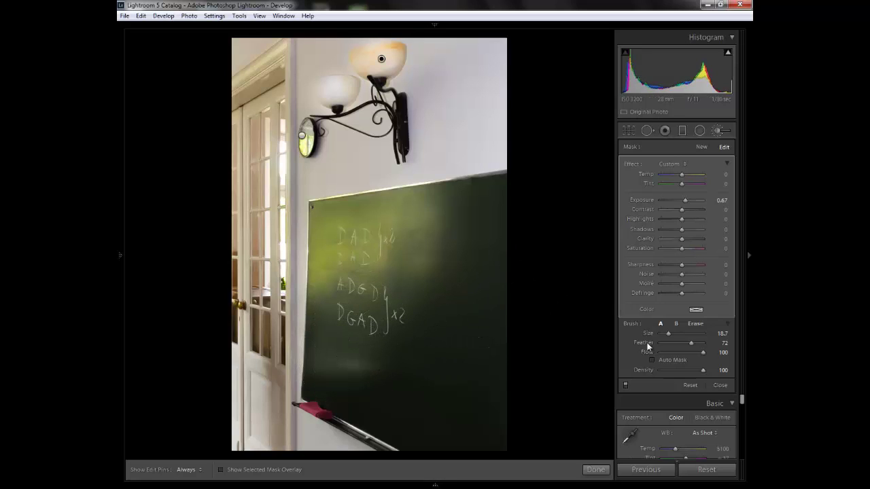
{"action": "left_click_drag", "start_coordinate": [691, 343], "coordinate": [707, 343]}
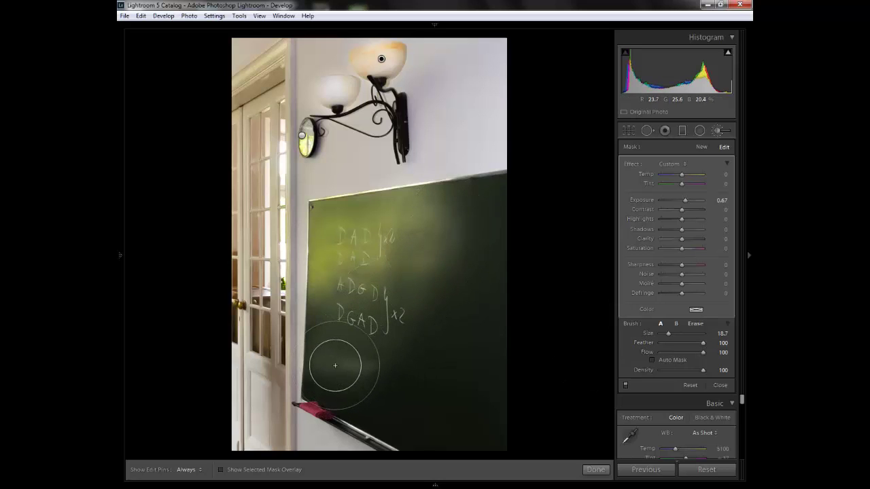
{"action": "mouse_move", "coordinate": [334, 362]}
{"action": "left_mouse_down"}
{"action": "mouse_move", "coordinate": [305, 391]}
{"action": "mouse_move", "coordinate": [333, 408]}
{"action": "mouse_move", "coordinate": [329, 420]}
{"action": "mouse_move", "coordinate": [338, 397]}
{"action": "mouse_move", "coordinate": [323, 394]}
{"action": "mouse_move", "coordinate": [382, 397]}
{"action": "mouse_move", "coordinate": [341, 383]}
{"action": "mouse_move", "coordinate": [352, 318]}
{"action": "mouse_move", "coordinate": [372, 260]}
{"action": "mouse_move", "coordinate": [431, 229]}
{"action": "left_mouse_up"}
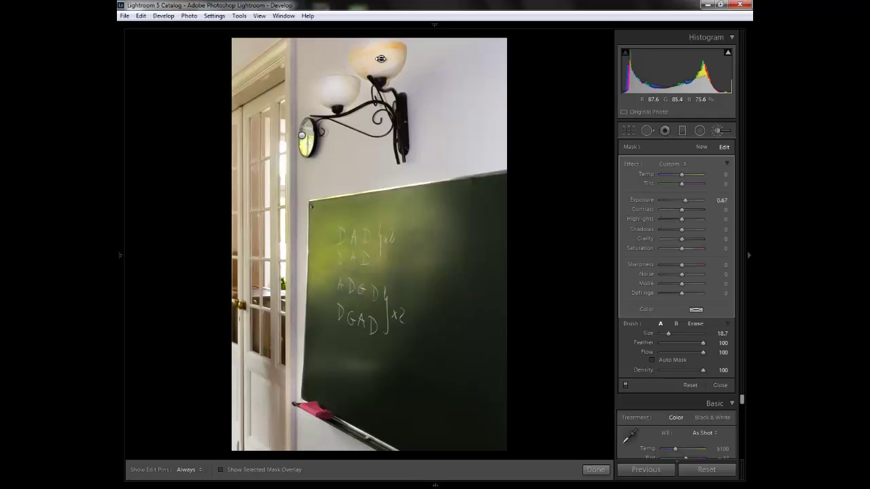
{"action": "mouse_move", "coordinate": [381, 59]}
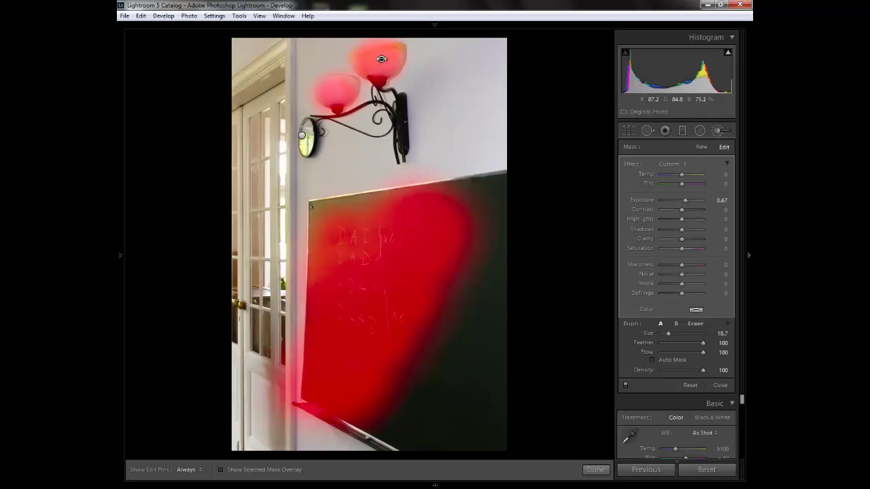
- Erase the brightening from the blackboard with an eraser brush of size 25.7, leaving the lampshades painted
{"action": "left_click", "coordinate": [695, 324]}
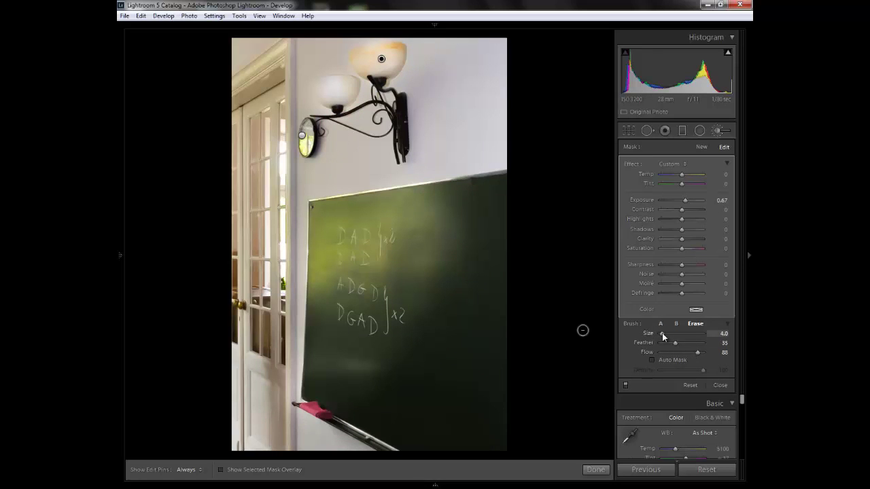
{"action": "left_click_drag", "start_coordinate": [661, 333], "coordinate": [672, 333]}
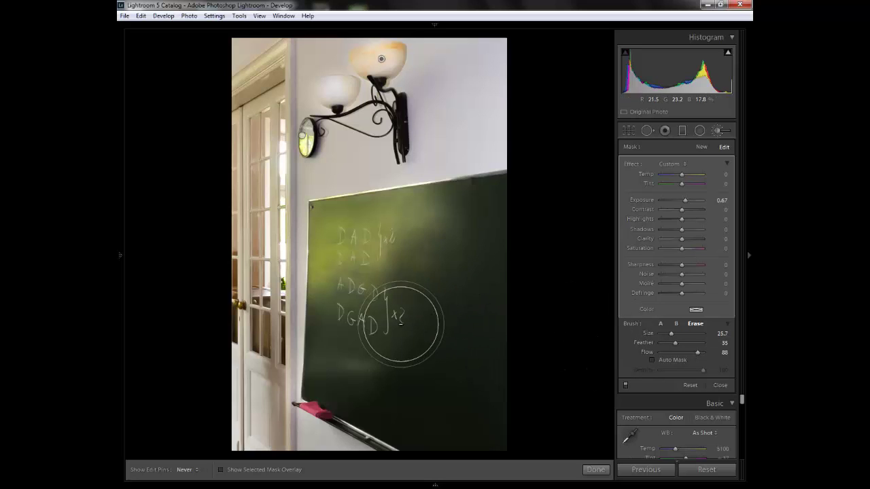
{"action": "key", "text": "h"}
{"action": "mouse_move", "coordinate": [380, 258]}
{"action": "left_mouse_down"}
{"action": "mouse_move", "coordinate": [326, 269]}
{"action": "mouse_move", "coordinate": [348, 226]}
{"action": "mouse_move", "coordinate": [456, 239]}
{"action": "mouse_move", "coordinate": [360, 241]}
{"action": "mouse_move", "coordinate": [349, 342]}
{"action": "left_mouse_up"}
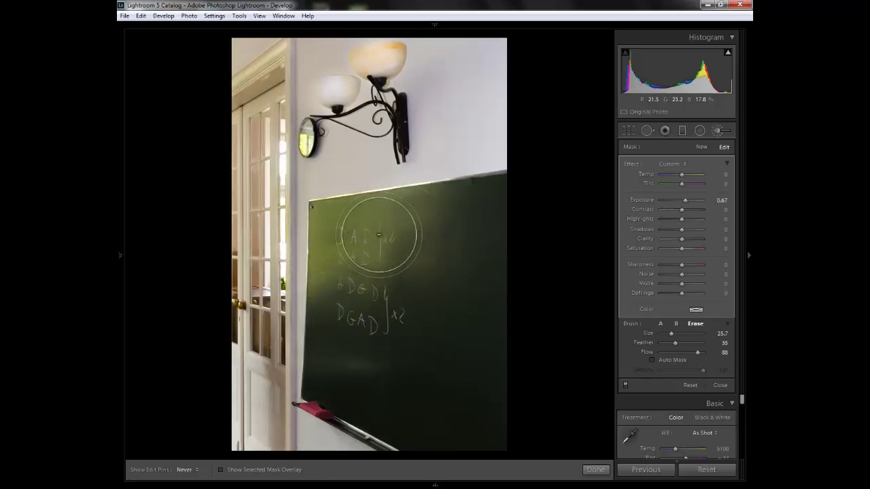
{"action": "key", "text": "h"}
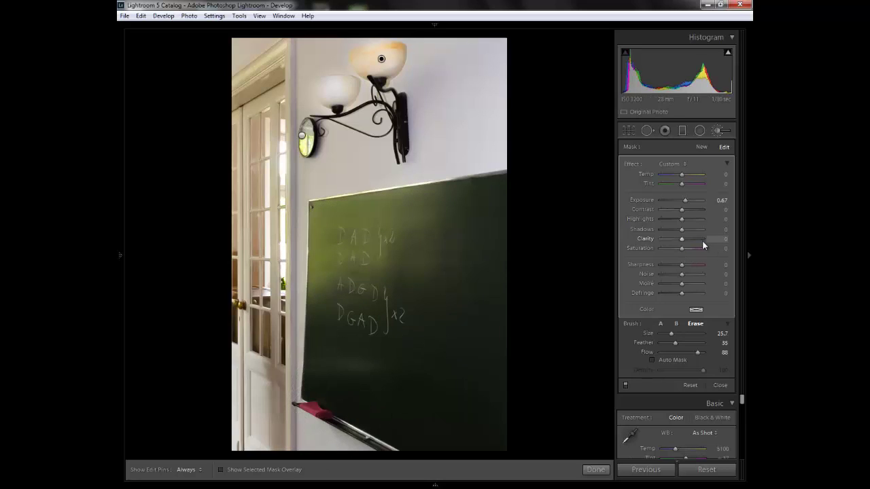
- Start another brush adjustment with Exposure 0.00, Contrast 24 and Clarity 17
{"action": "left_click", "coordinate": [700, 147]}
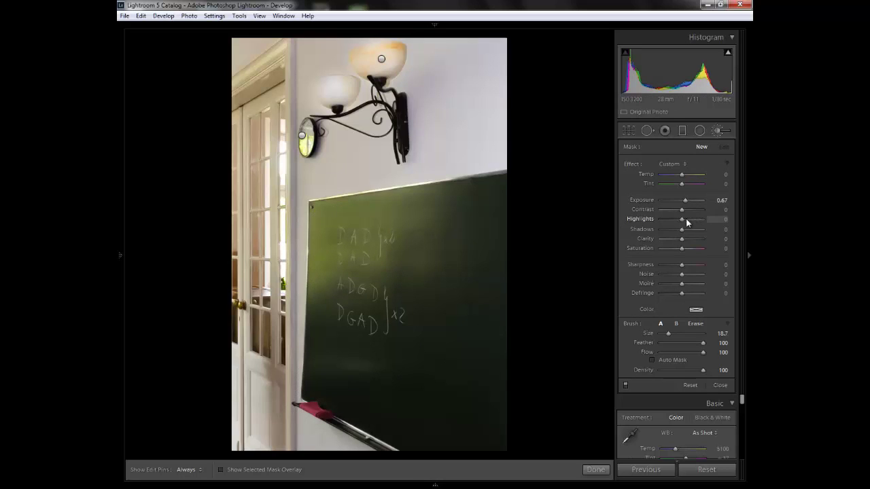
{"action": "left_click", "coordinate": [720, 200]}
{"action": "type", "text": "0"}
{"action": "left_click_drag", "start_coordinate": [681, 211], "coordinate": [686, 211]}
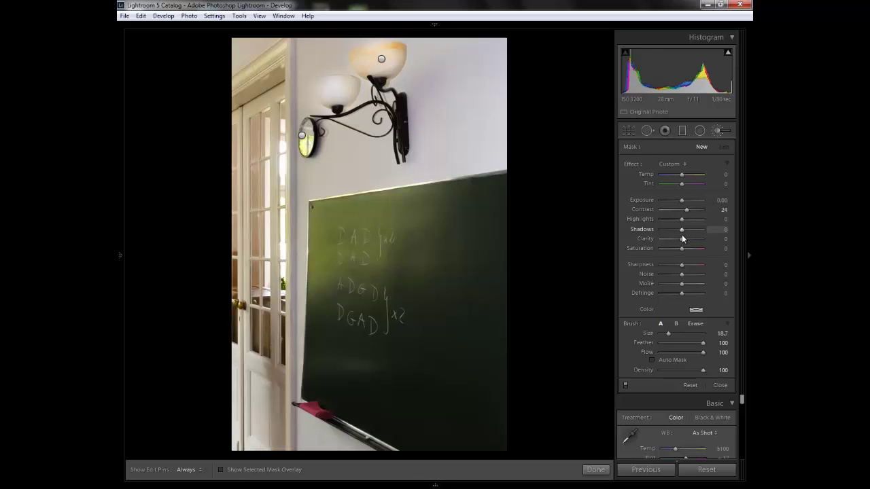
{"action": "left_click_drag", "start_coordinate": [686, 242], "coordinate": [684, 240]}
- Brush over the blackboard surface at size 18.7, feather 100, with the edit pins hidden
{"action": "key", "text": "h"}
{"action": "mouse_move", "coordinate": [371, 317]}
{"action": "left_mouse_down"}
{"action": "mouse_move", "coordinate": [334, 281]}
{"action": "mouse_move", "coordinate": [383, 223]}
{"action": "mouse_move", "coordinate": [383, 252]}
{"action": "left_mouse_up"}
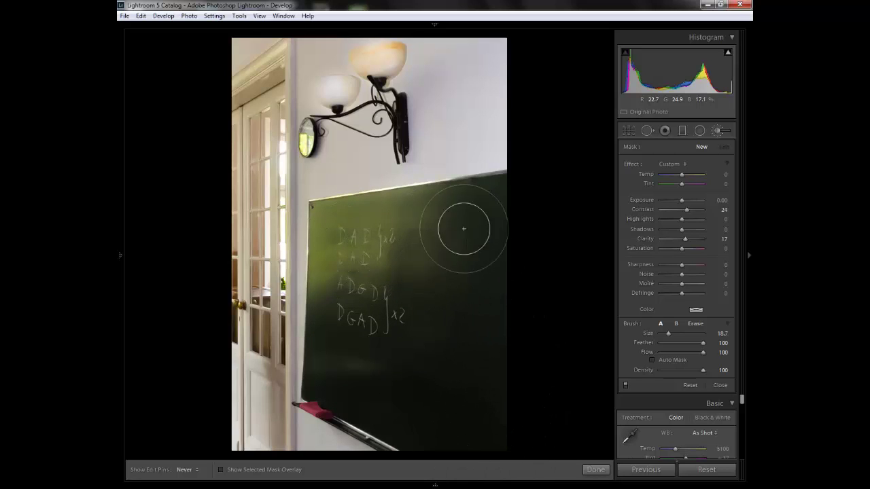
{"action": "key", "text": "h"}
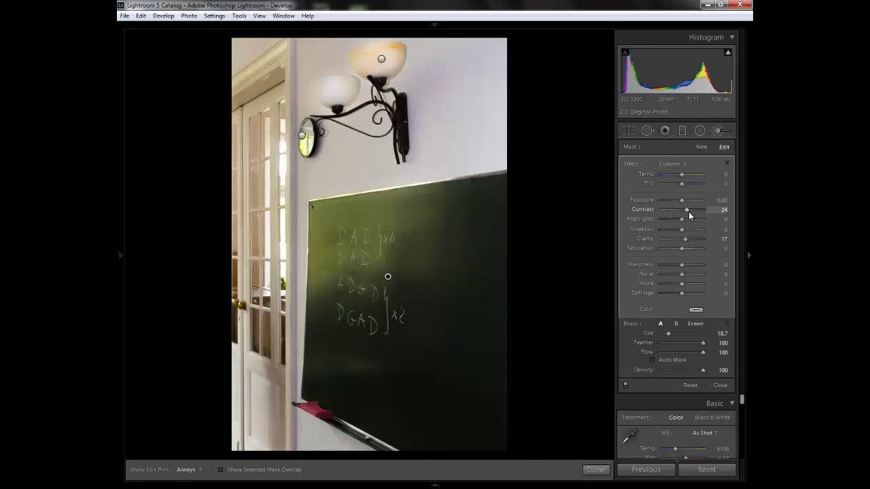
- Set the blackboard brush's Contrast to 43 and Saturation to −36, and finish brush editing
{"action": "left_click_drag", "start_coordinate": [693, 211], "coordinate": [693, 212]}
{"action": "left_click_drag", "start_coordinate": [683, 248], "coordinate": [671, 252]}
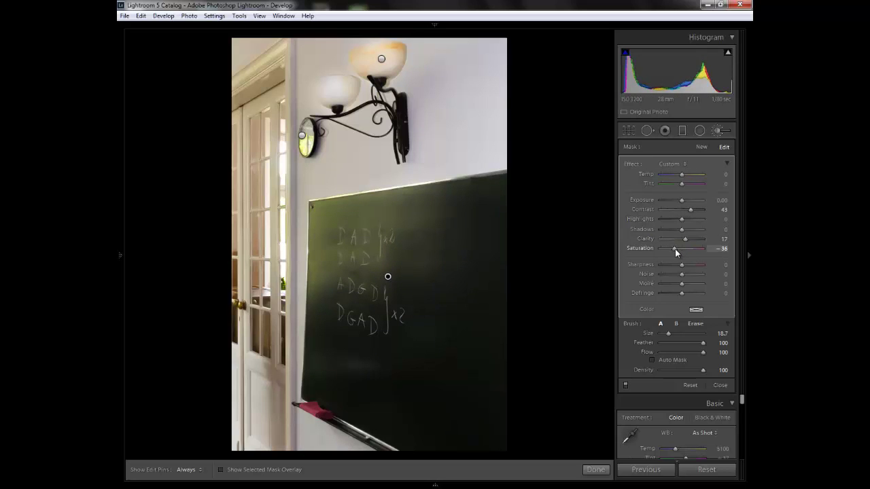
{"action": "left_click_drag", "start_coordinate": [671, 252], "coordinate": [674, 250]}
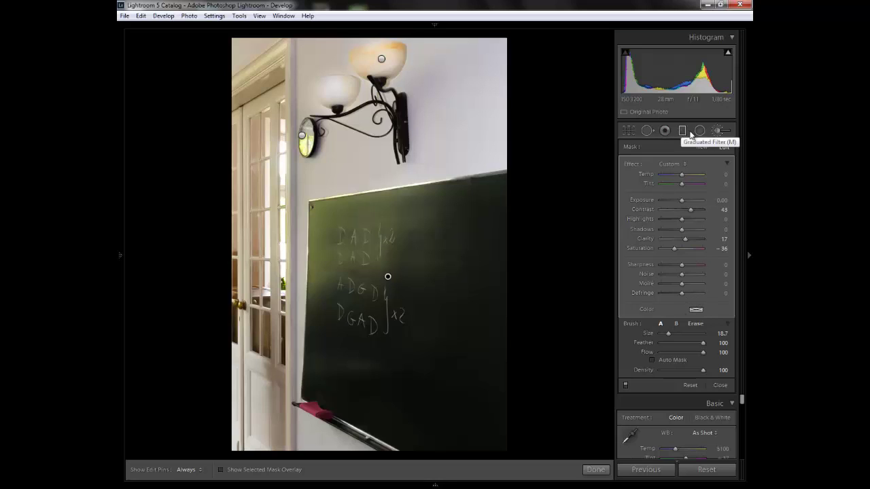
{"action": "left_click", "coordinate": [720, 386]}
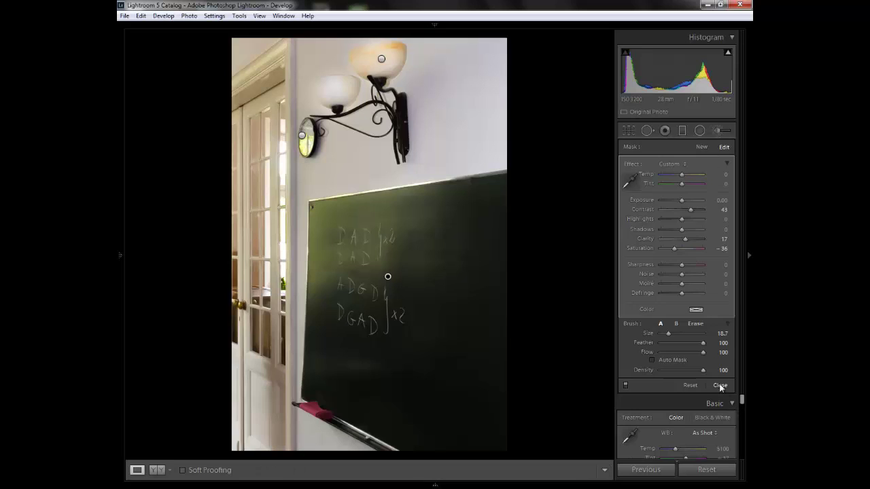
- Try a graduated filter with Contrast 24 and Clarity 17 across the blackboard, rotate it, and reset it
{"action": "left_click", "coordinate": [677, 132]}
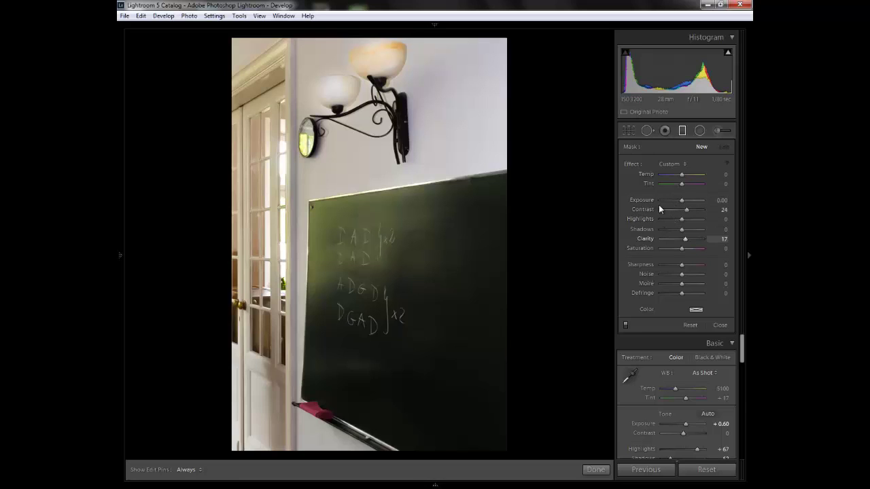
{"action": "left_click_drag", "start_coordinate": [505, 219], "coordinate": [347, 226]}
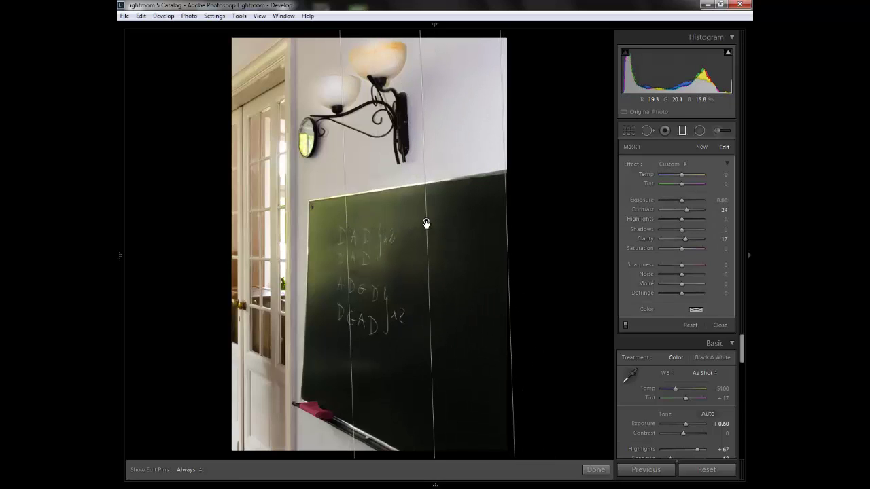
{"action": "mouse_move", "coordinate": [427, 222]}
{"action": "left_mouse_down"}
{"action": "mouse_move", "coordinate": [440, 218]}
{"action": "mouse_move", "coordinate": [414, 200]}
{"action": "mouse_move", "coordinate": [437, 208]}
{"action": "left_mouse_up"}
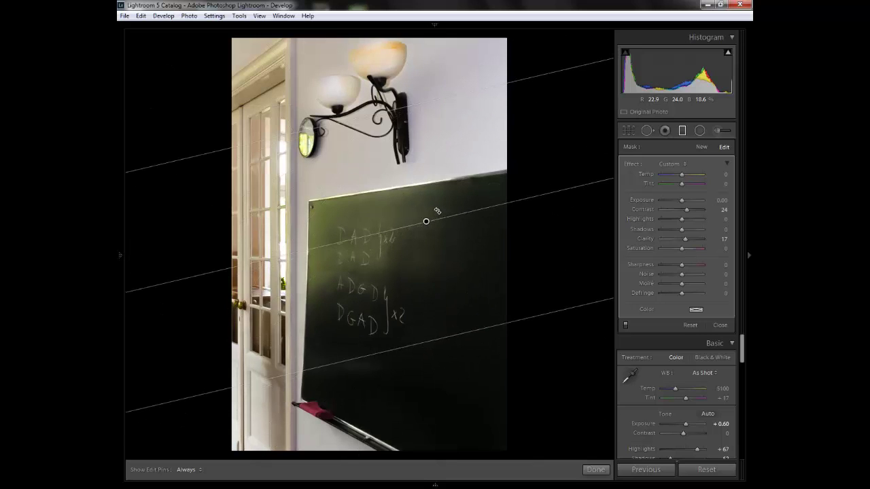
{"action": "left_click", "coordinate": [691, 327]}
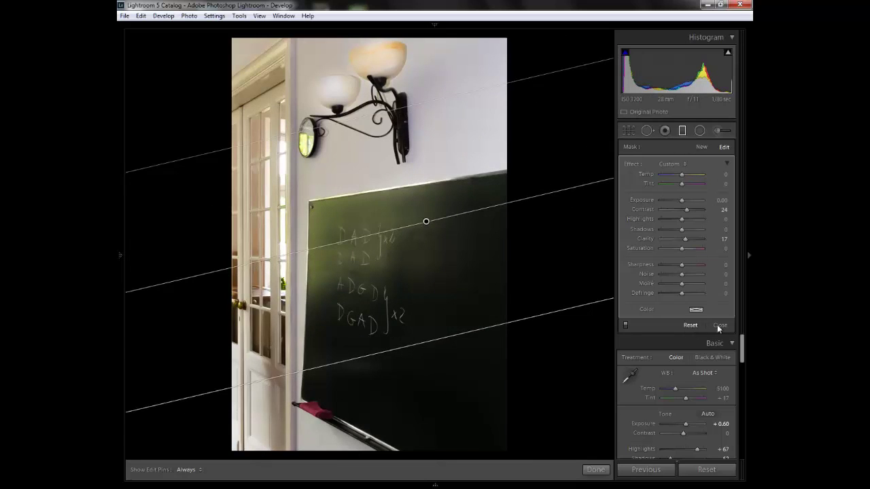
{"action": "left_click", "coordinate": [723, 325]}
{"action": "left_click", "coordinate": [666, 131]}
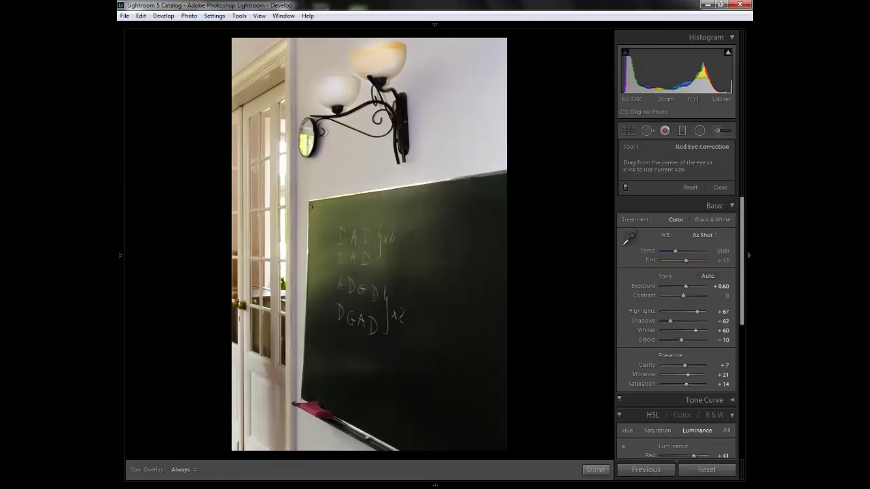
{"action": "left_click", "coordinate": [643, 131]}
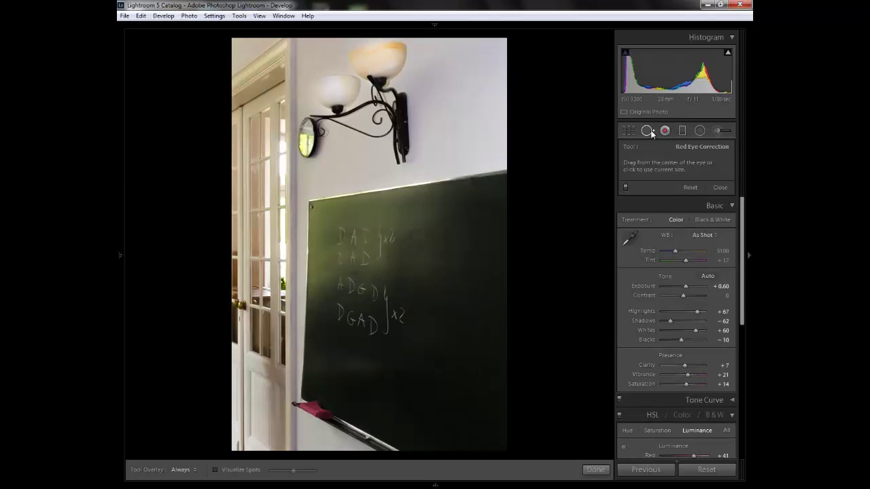
- Draw an elliptical radial filter around the blackboard's upper lettering and set its Exposure to 1.52
{"action": "left_click", "coordinate": [698, 131]}
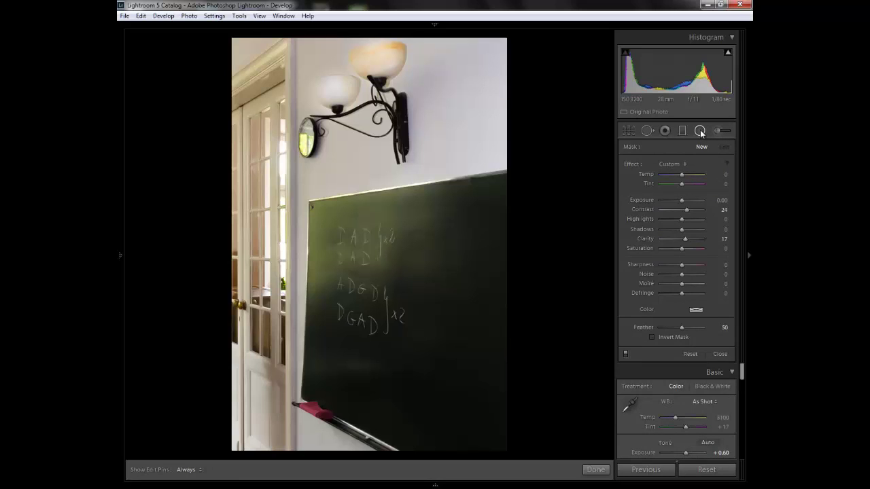
{"action": "left_click", "coordinate": [700, 130]}
{"action": "left_click", "coordinate": [700, 130]}
{"action": "left_click_drag", "start_coordinate": [350, 219], "coordinate": [390, 280]}
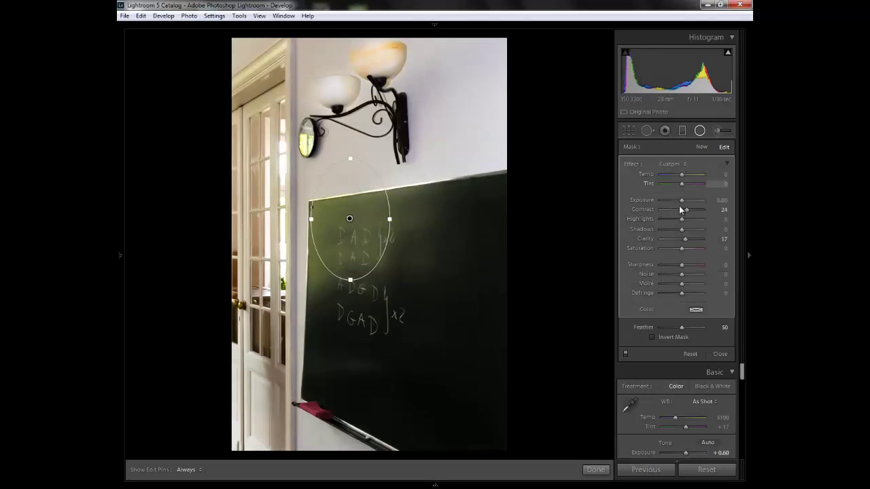
{"action": "mouse_move", "coordinate": [683, 200]}
{"action": "left_mouse_down"}
{"action": "mouse_move", "coordinate": [692, 199]}
{"action": "mouse_move", "coordinate": [686, 196]}
{"action": "left_mouse_up"}
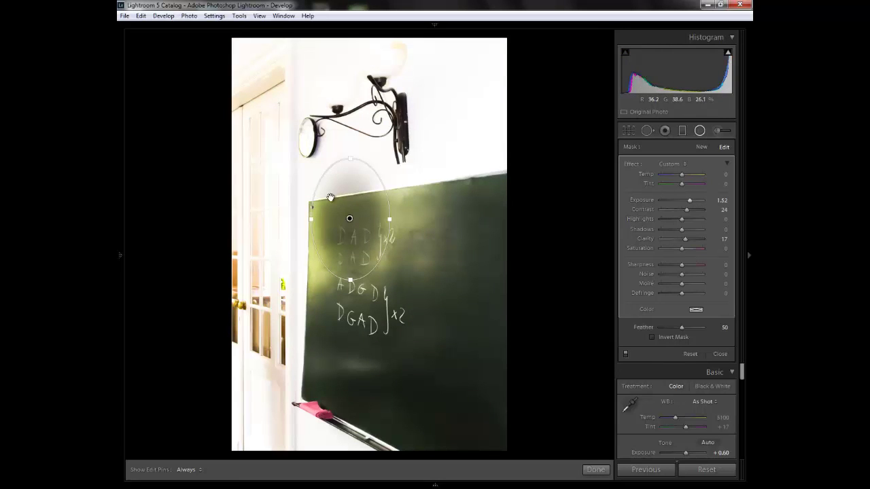
- Enlarge the radial filter and centre it over the blackboard, and set its Exposure to −1.33
{"action": "left_click_drag", "start_coordinate": [350, 280], "coordinate": [351, 390]}
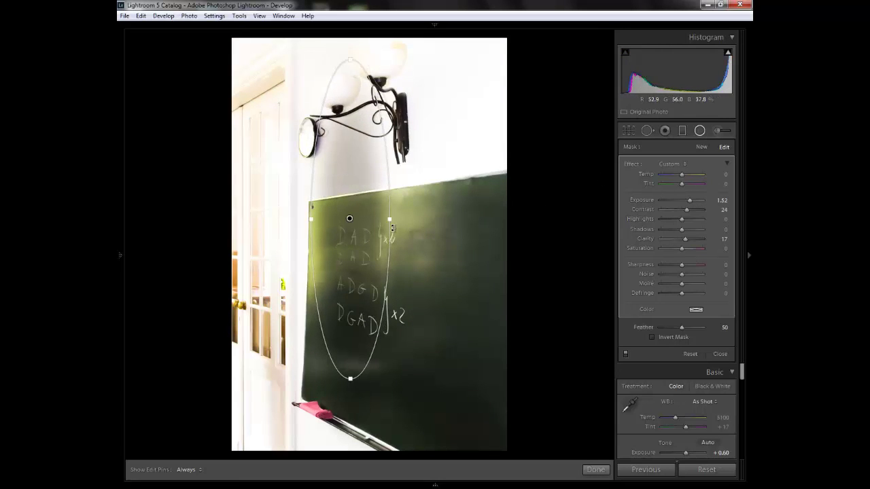
{"action": "left_click_drag", "start_coordinate": [393, 219], "coordinate": [470, 219]}
{"action": "left_click_drag", "start_coordinate": [397, 256], "coordinate": [423, 338]}
{"action": "mouse_move", "coordinate": [672, 199]}
{"action": "left_mouse_down"}
{"action": "mouse_move", "coordinate": [664, 199]}
{"action": "mouse_move", "coordinate": [674, 199]}
{"action": "left_mouse_up"}
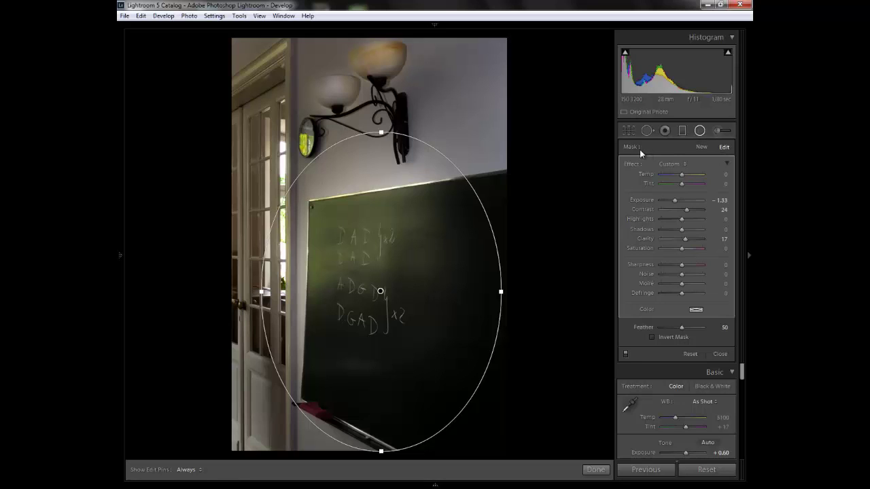
- Try the radial filter's Feather at 0, set it to 100, and toggle the inverted mask on and off
{"action": "left_click", "coordinate": [726, 165]}
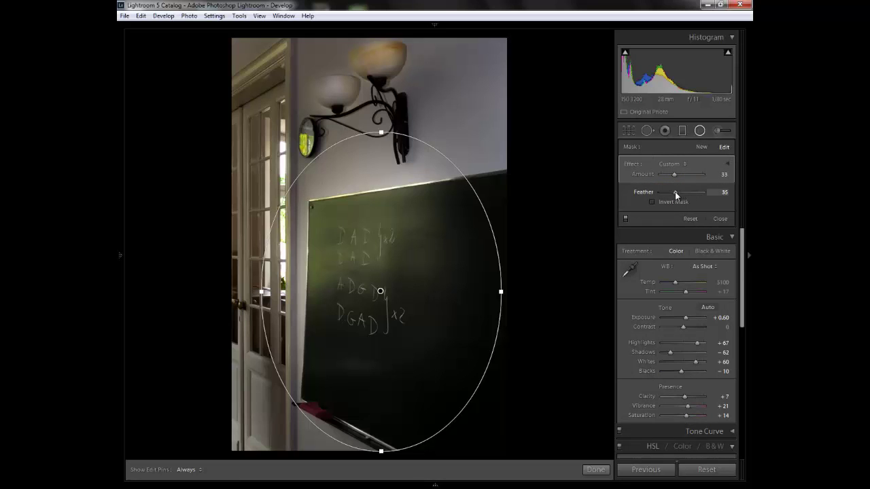
{"action": "left_click_drag", "start_coordinate": [674, 191], "coordinate": [645, 193]}
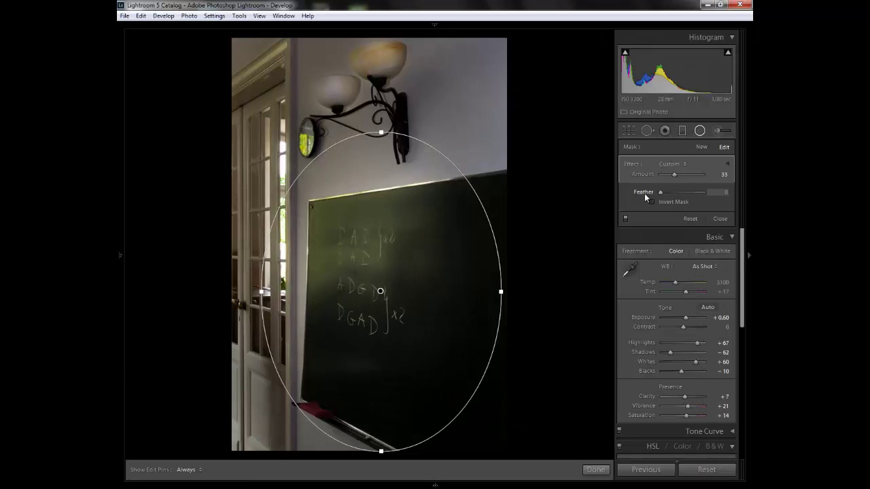
{"action": "left_click_drag", "start_coordinate": [708, 194], "coordinate": [713, 194]}
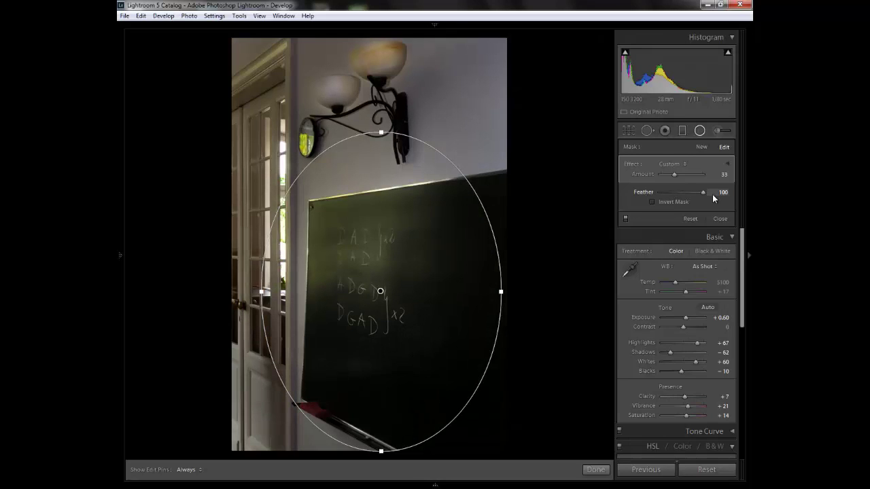
{"action": "left_click", "coordinate": [677, 204]}
{"action": "left_click", "coordinate": [676, 202]}
{"action": "left_click", "coordinate": [677, 202]}
{"action": "left_click", "coordinate": [677, 202]}
- Set the radial filter's Exposure to −0.48, Contrast and Clarity to 0, and Saturation to −100
{"action": "left_click", "coordinate": [728, 164]}
{"action": "left_click_drag", "start_coordinate": [674, 203], "coordinate": [686, 210]}
{"action": "left_click", "coordinate": [717, 210]}
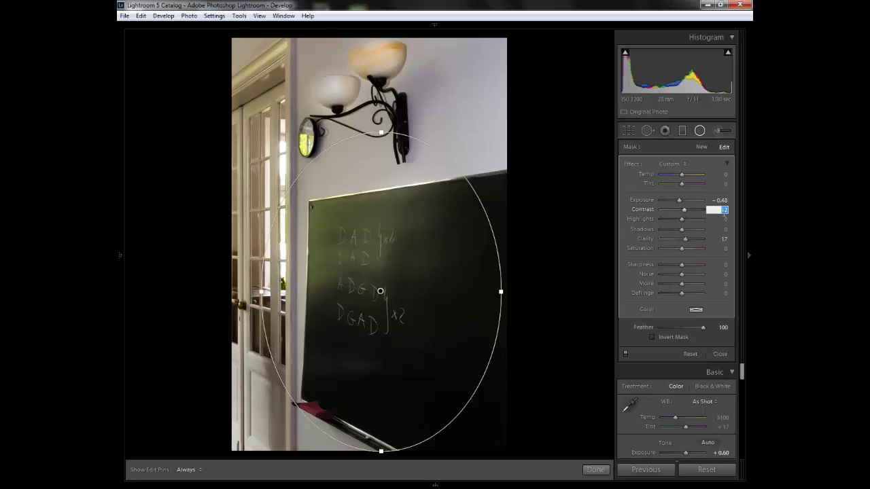
{"action": "type", "text": "0"}
{"action": "left_click", "coordinate": [723, 239]}
{"action": "type", "text": "0"}
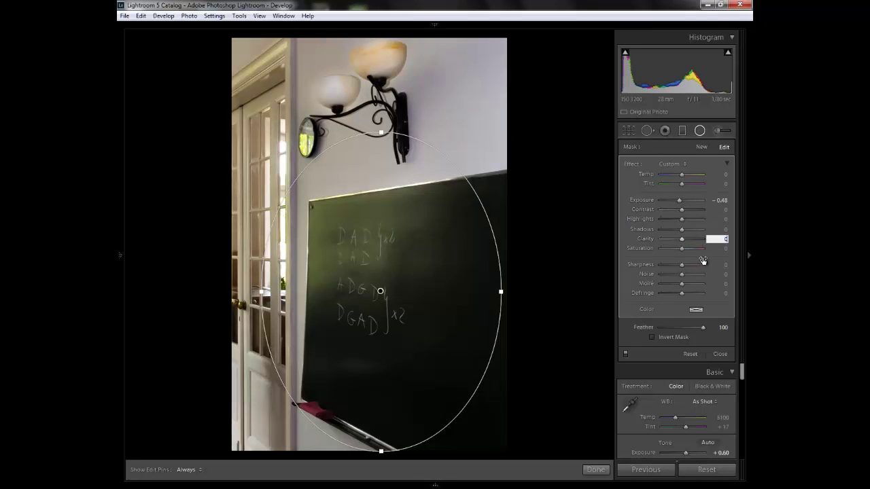
{"action": "left_click_drag", "start_coordinate": [680, 250], "coordinate": [653, 250]}
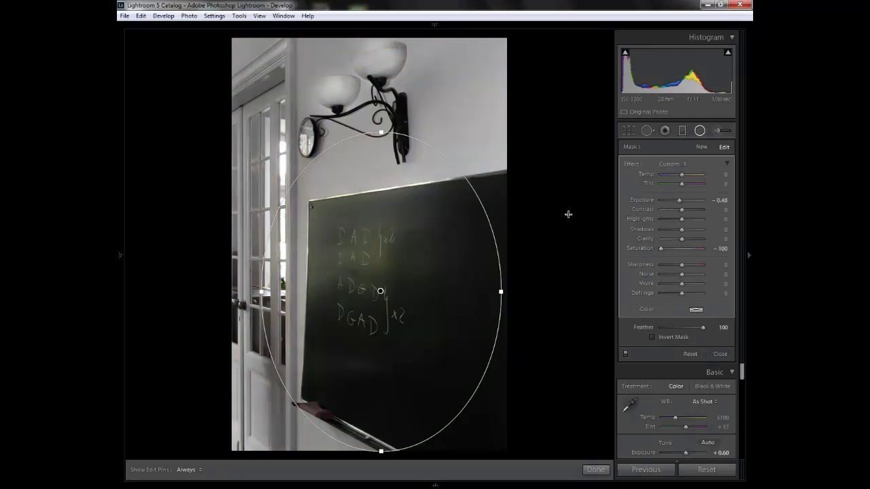
- Zero the radial filter's Saturation and Exposure, then reset the filter and finish radial filter editing
{"action": "left_click", "coordinate": [721, 248]}
{"action": "type", "text": "0"}
{"action": "left_click", "coordinate": [720, 202]}
{"action": "type", "text": "00"}
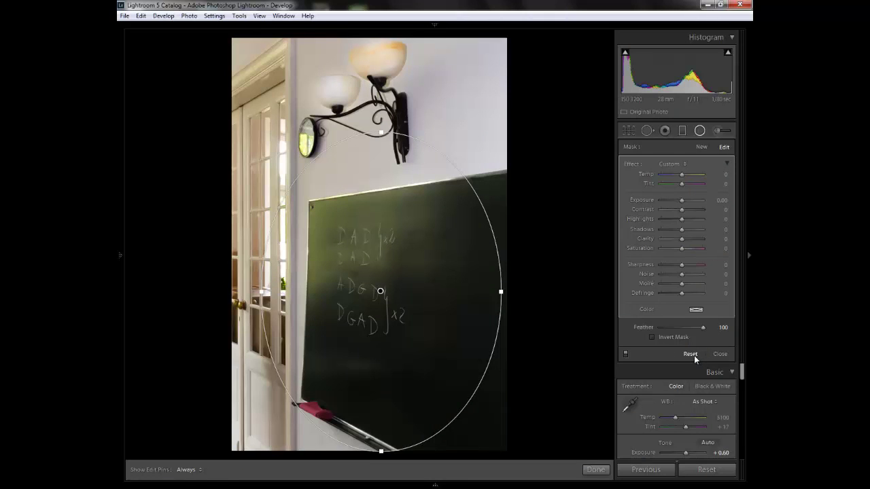
{"action": "left_click", "coordinate": [691, 355]}
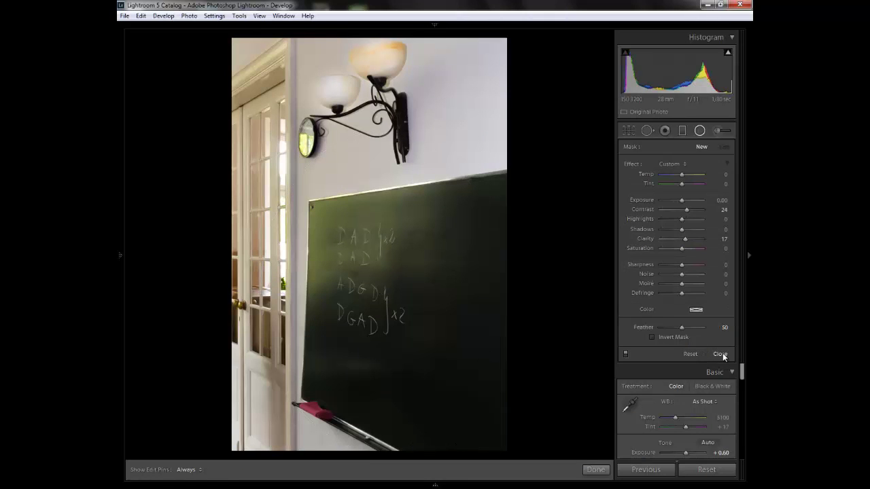
{"action": "left_click", "coordinate": [720, 355]}
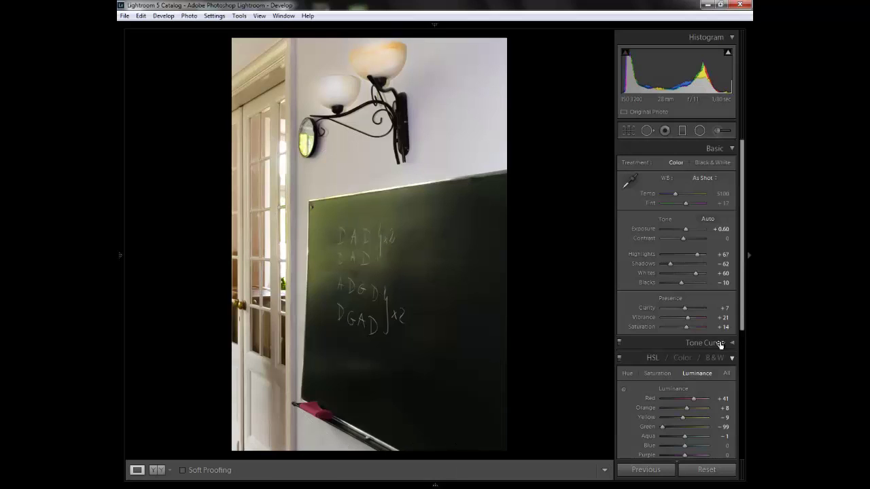
- Try a post-crop vignette with an Amount of +7 on the photo, and return the Amount to 0
{"action": "left_click", "coordinate": [725, 149]}
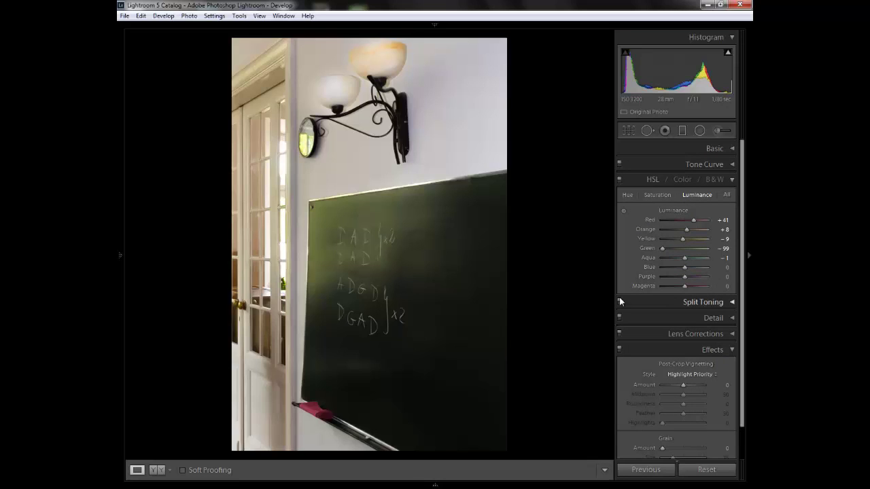
{"action": "left_click", "coordinate": [693, 351]}
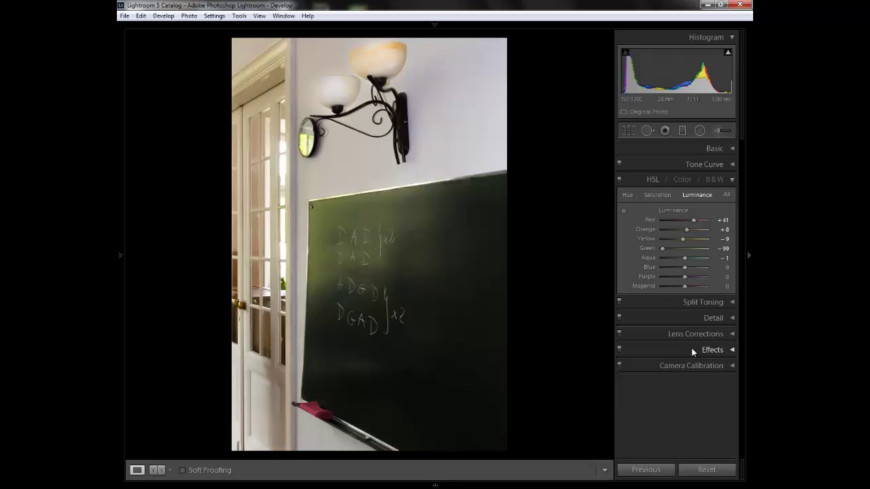
{"action": "left_click", "coordinate": [693, 351]}
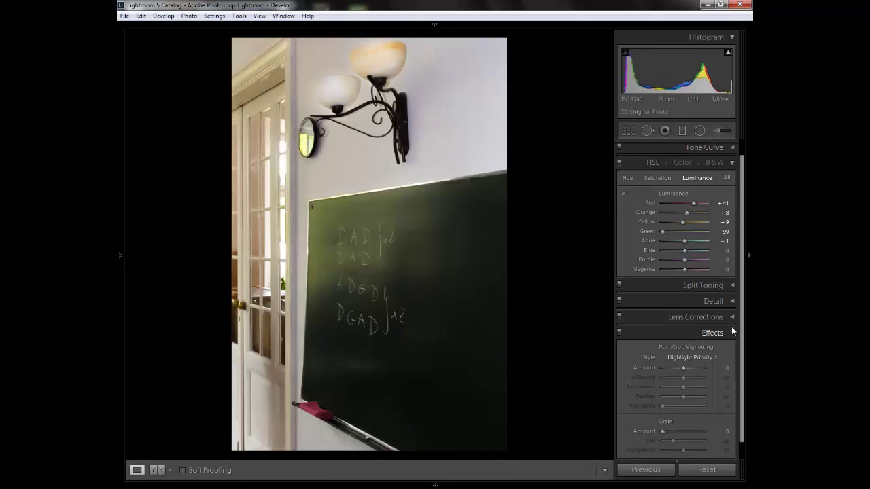
{"action": "left_click_drag", "start_coordinate": [743, 313], "coordinate": [742, 371]}
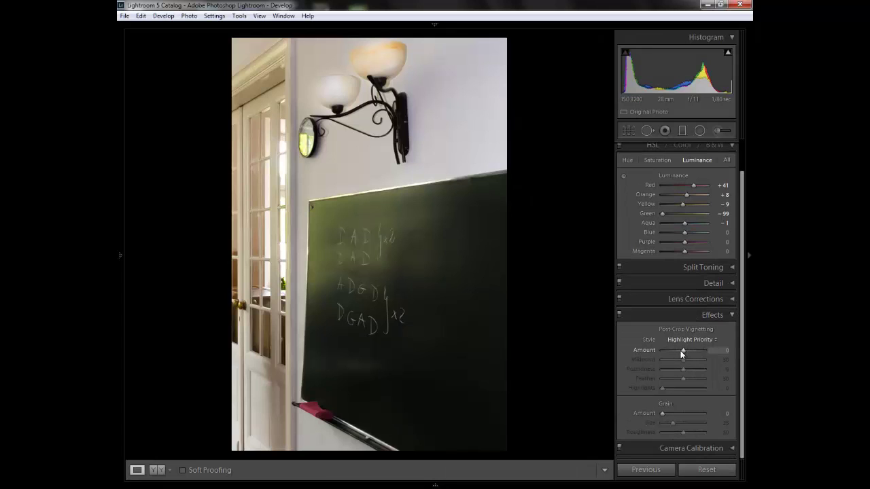
{"action": "left_click_drag", "start_coordinate": [682, 350], "coordinate": [684, 350]}
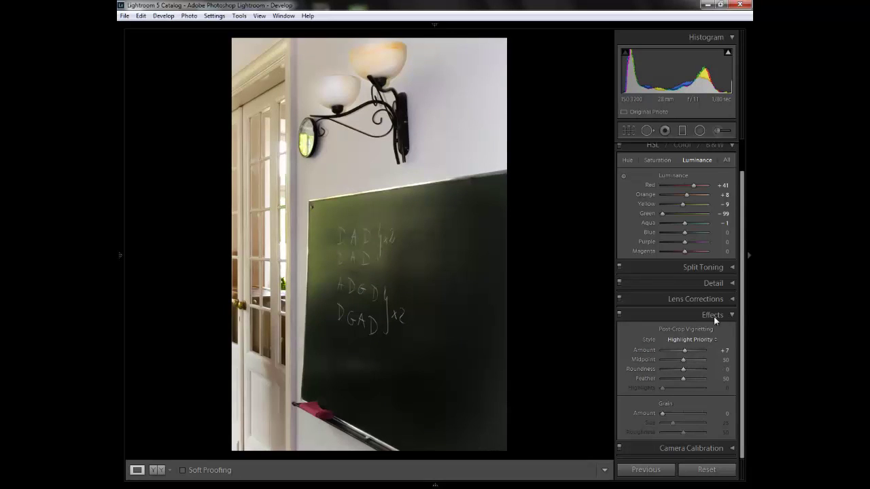
{"action": "left_click", "coordinate": [725, 350]}
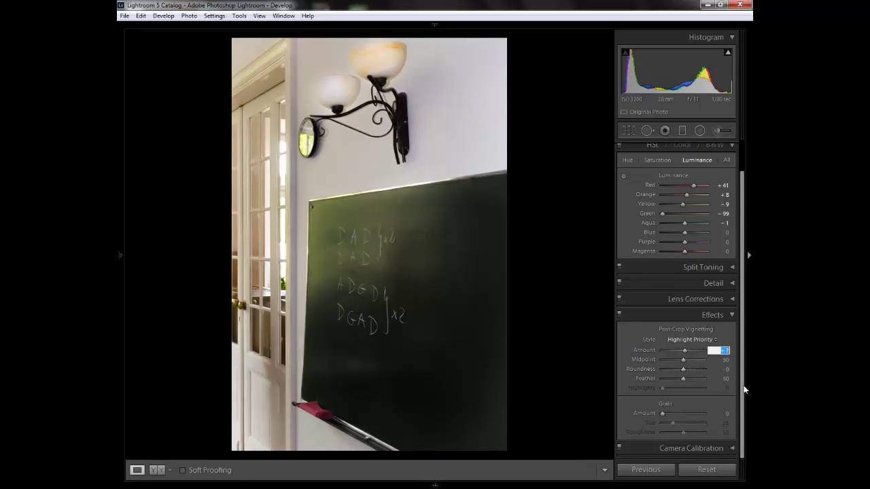
- Try a manual Vertical perspective correction of +2 with Constrain Crop enabled, and turn Constrain Crop off
{"action": "left_click", "coordinate": [709, 300]}
{"action": "left_click", "coordinate": [715, 313]}
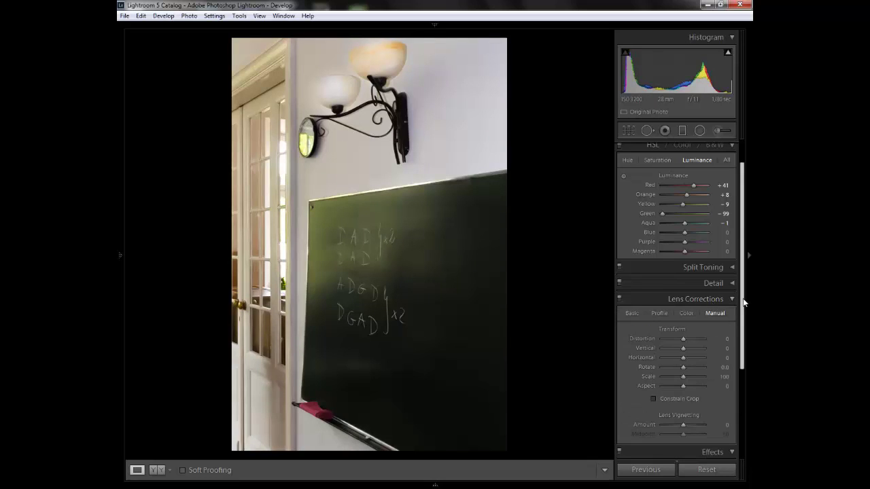
{"action": "scroll", "coordinate": [719, 326], "scroll_direction": "down", "scroll_amount": 3}
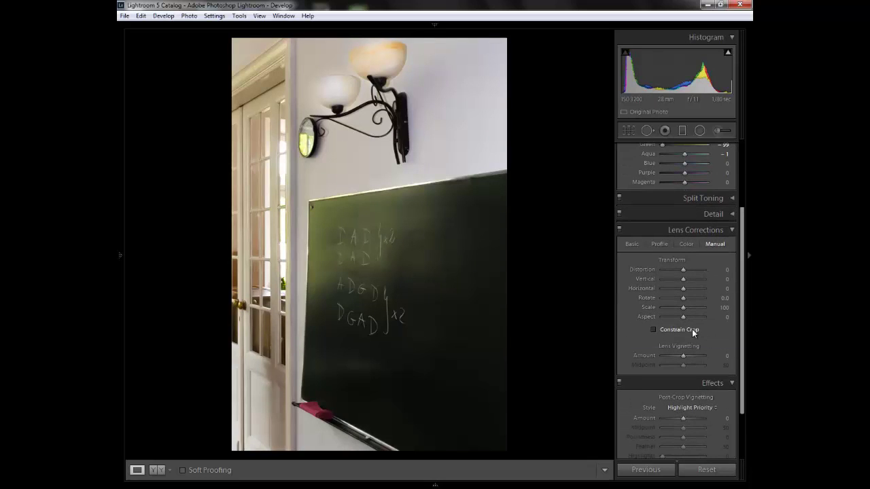
{"action": "left_click", "coordinate": [684, 270]}
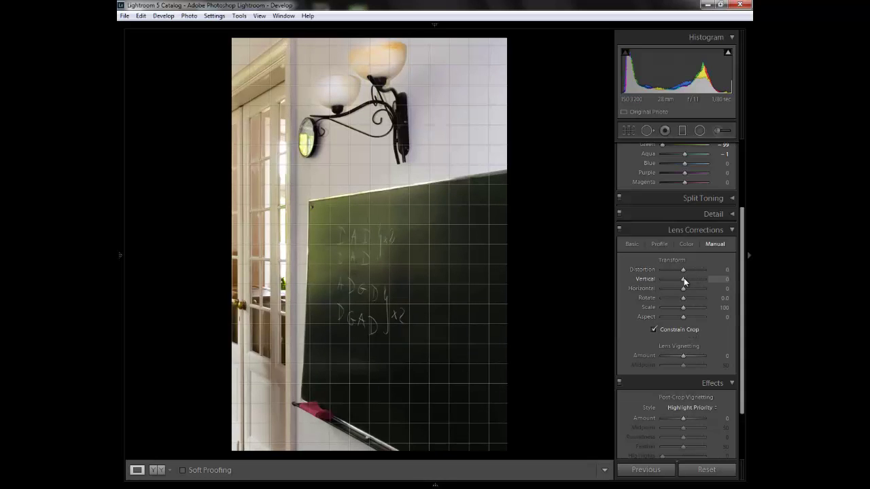
{"action": "mouse_move", "coordinate": [684, 279]}
{"action": "left_mouse_down"}
{"action": "mouse_move", "coordinate": [672, 278]}
{"action": "mouse_move", "coordinate": [691, 279]}
{"action": "mouse_move", "coordinate": [674, 279]}
{"action": "mouse_move", "coordinate": [683, 278]}
{"action": "left_mouse_up"}
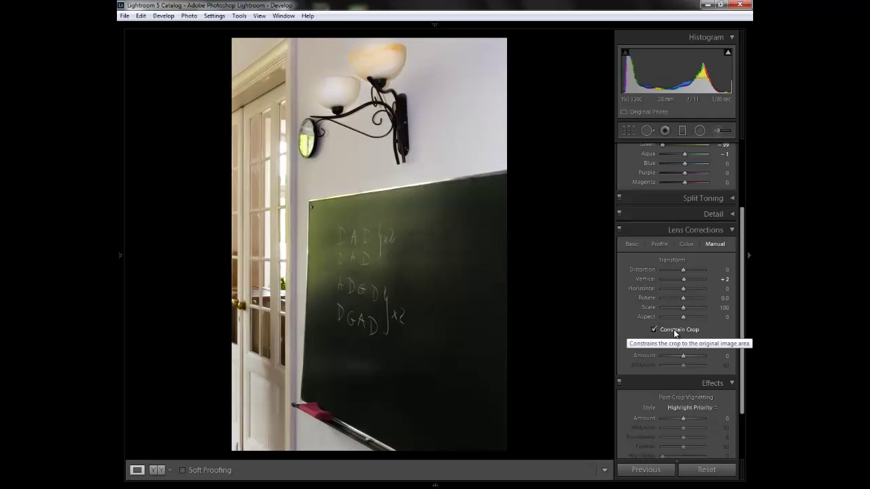
{"action": "left_click", "coordinate": [674, 332]}
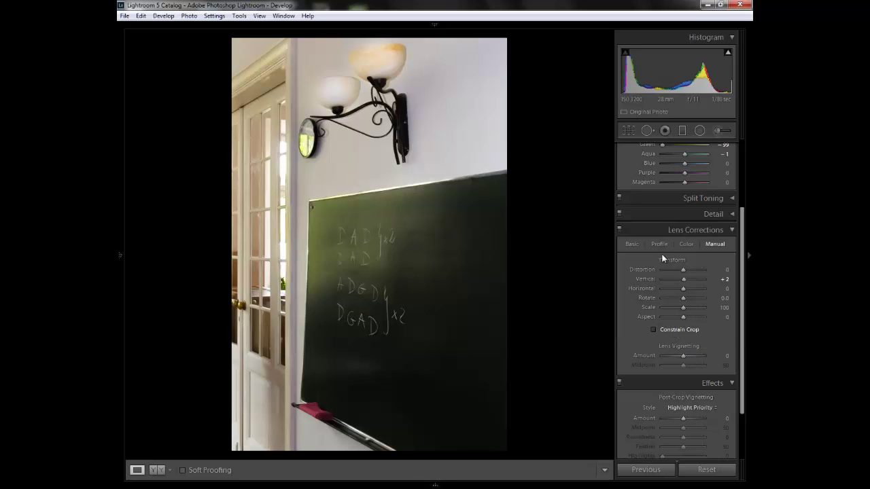
- Try Vertical perspective at −100 with Constrain Crop enabled, then return Vertical to 0 and turn Constrain Crop off
{"action": "left_click_drag", "start_coordinate": [684, 279], "coordinate": [493, 420]}
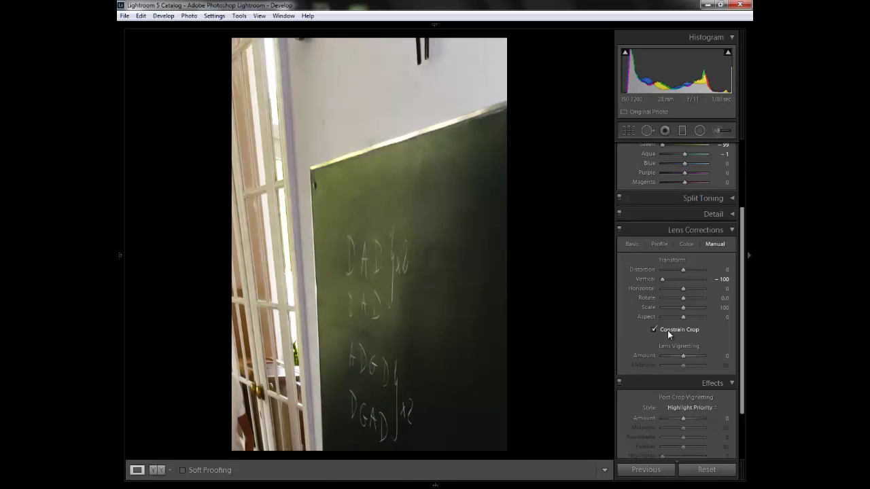
{"action": "left_click", "coordinate": [723, 277]}
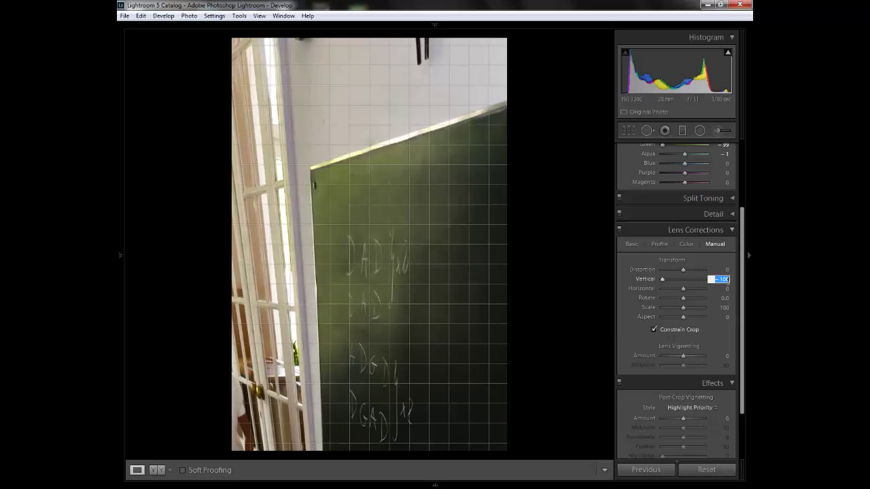
{"action": "type", "text": "0"}
{"action": "key", "text": "Return"}
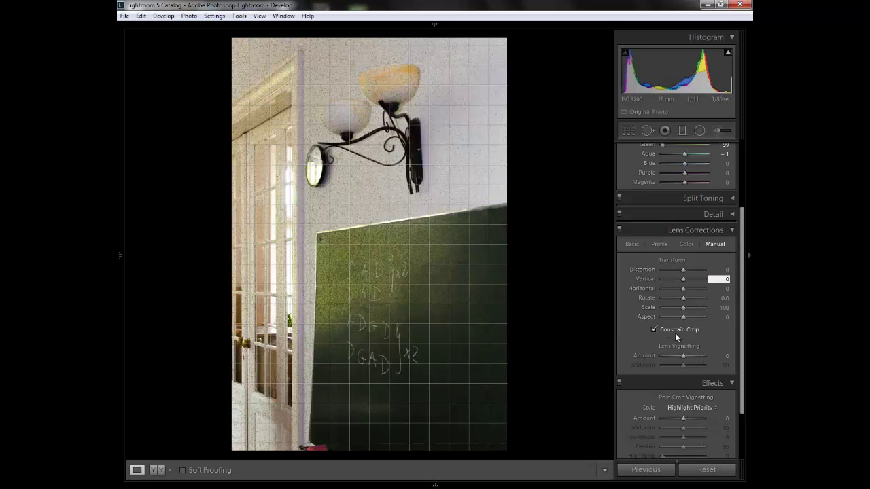
{"action": "left_click", "coordinate": [653, 330]}
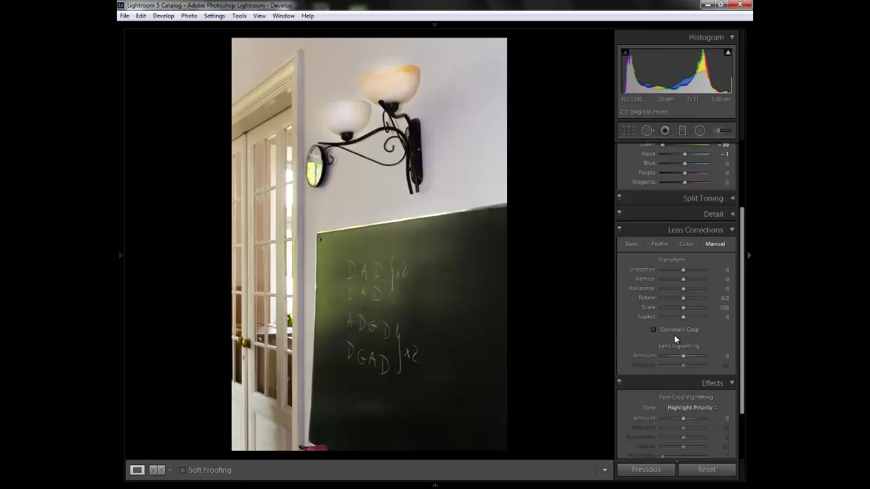
- Undo all the Vertical perspective and Constrain Crop changes
{"action": "key", "text": "ctrl+z"}
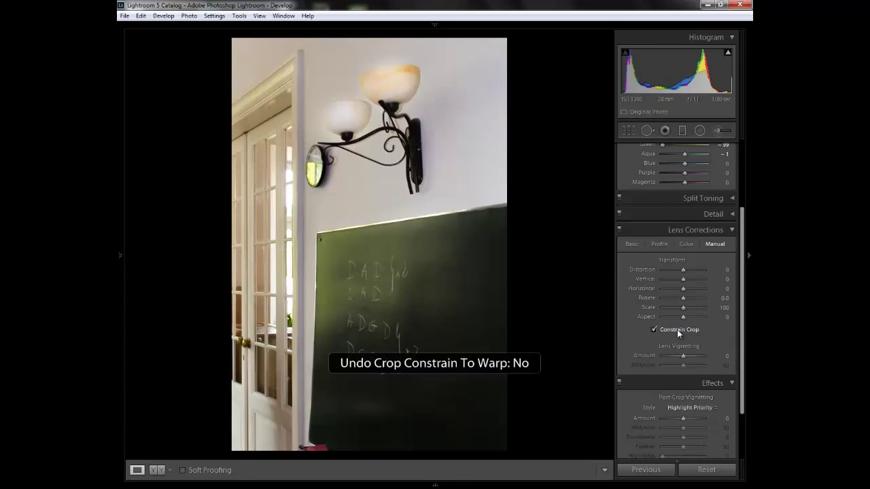
{"action": "key", "text": "ctrl+z"}
{"action": "key", "text": "ctrl+z"}
{"action": "key", "text": "ctrl+z"}
{"action": "key", "text": "ctrl+z"}
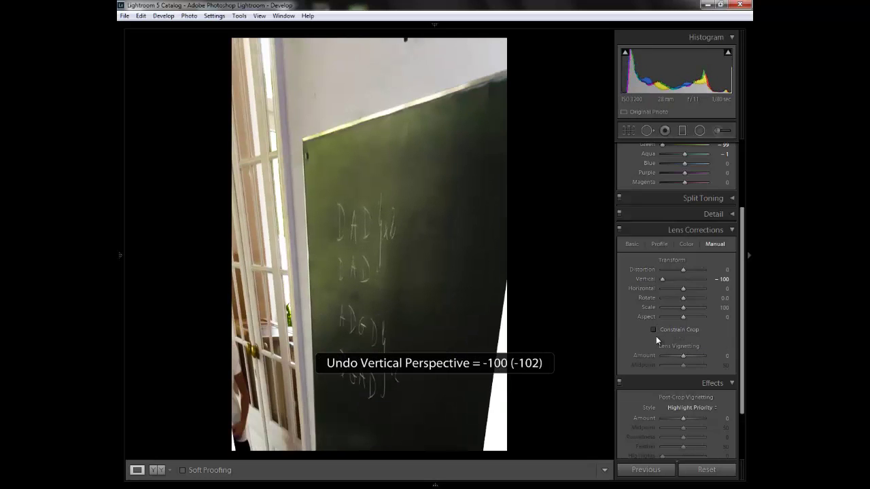
{"action": "key", "text": "ctrl+z"}
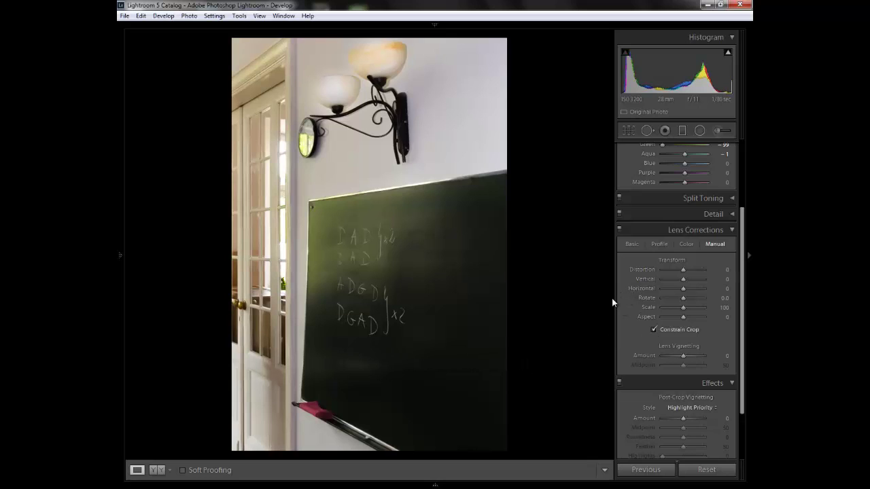
{"action": "key", "text": "ctrl+z"}
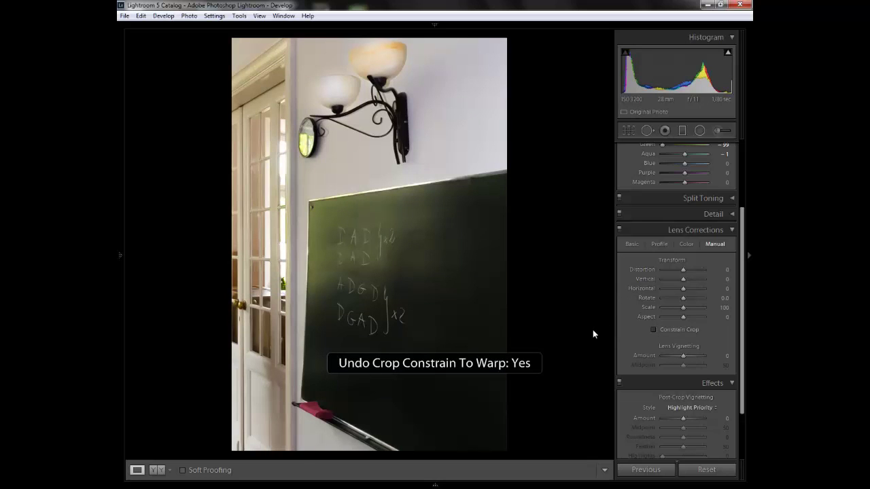
- Collapse the Lens Corrections settings and hide the adjustments area to give the photo more room
{"action": "left_click", "coordinate": [721, 231]}
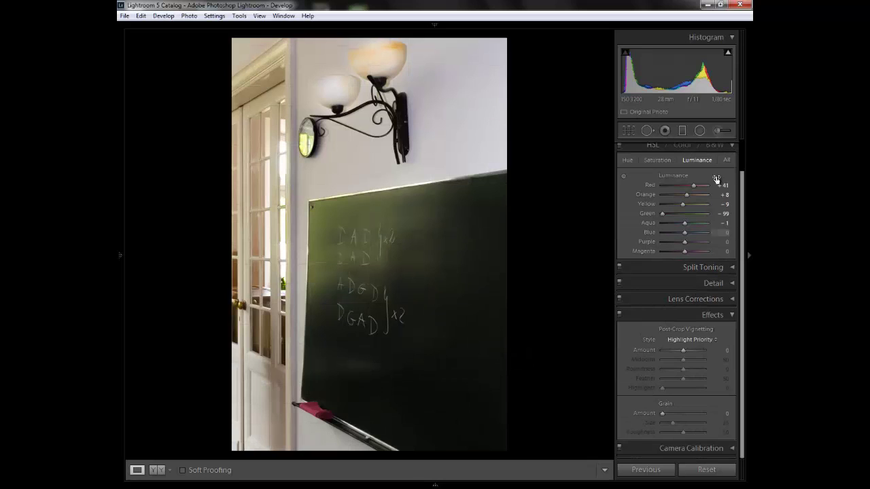
{"action": "left_click", "coordinate": [748, 246]}
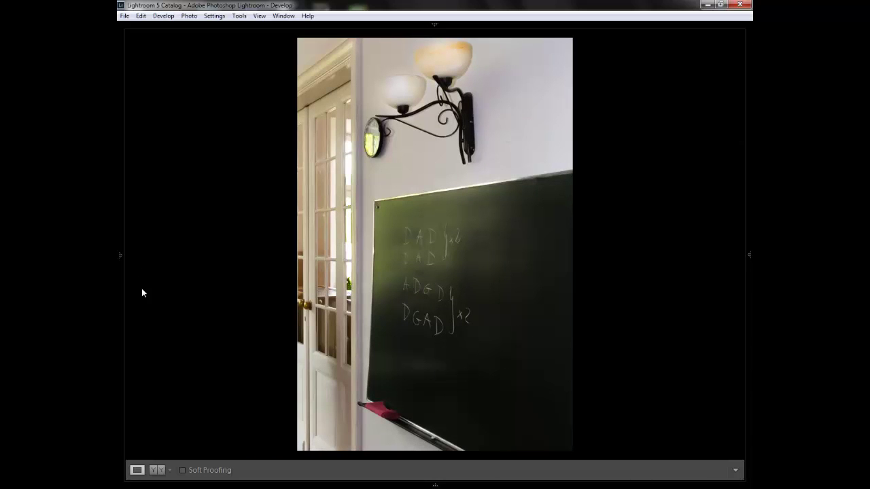